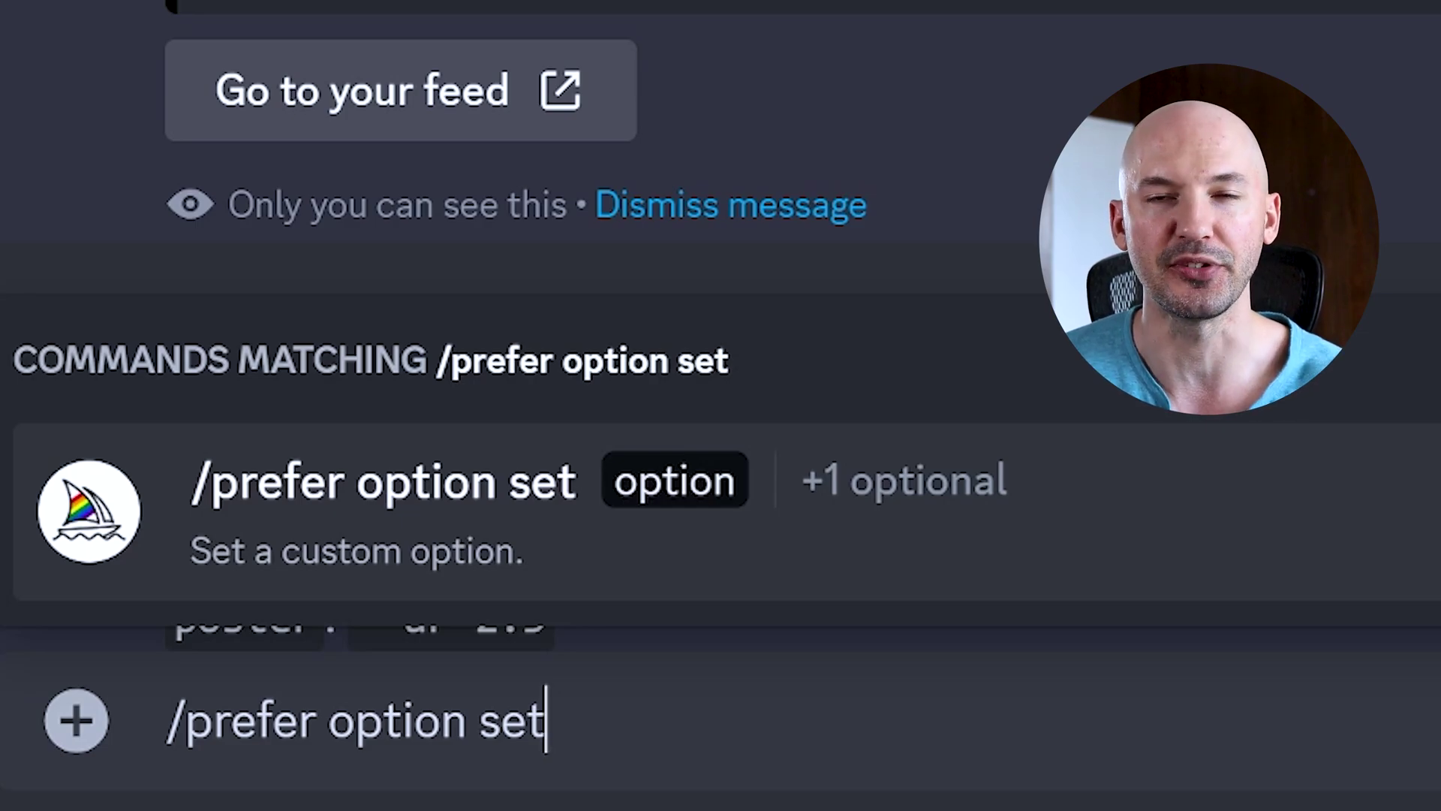
# Step: Fill in /prefer option set with option name 'me' and value '--s 400 --c 8'
pyautogui.press('Tab')
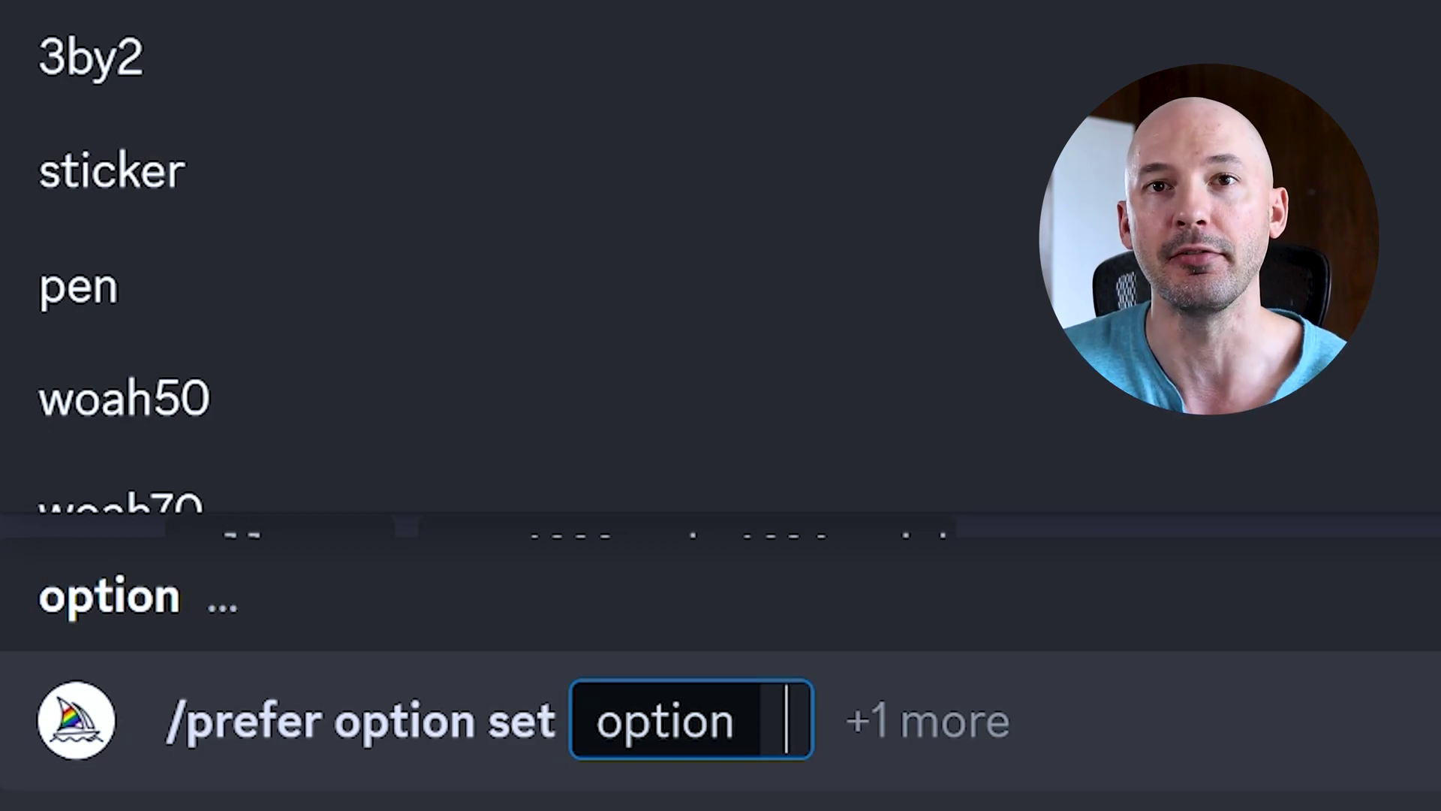
pyautogui.write('me')
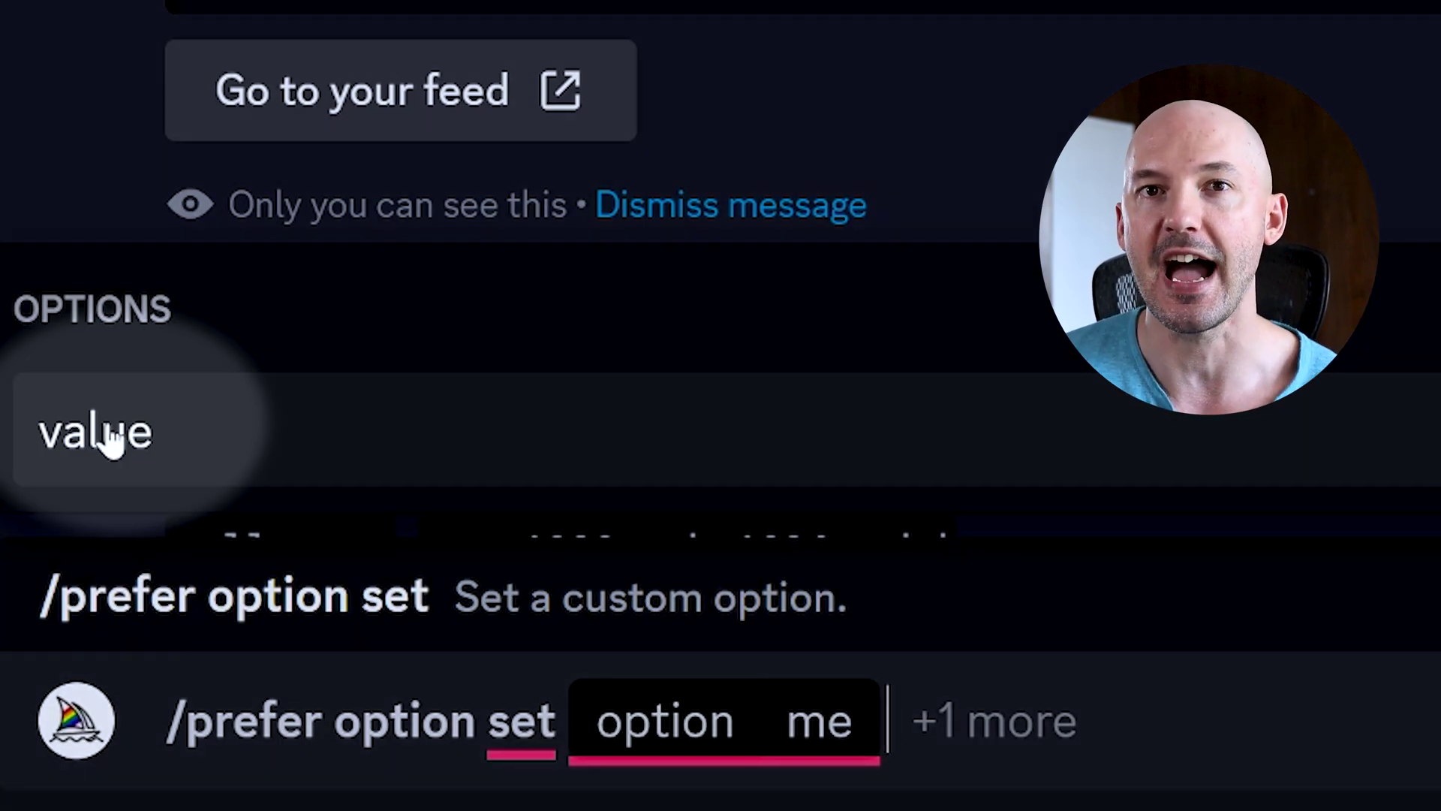
pyautogui.click(105, 439)
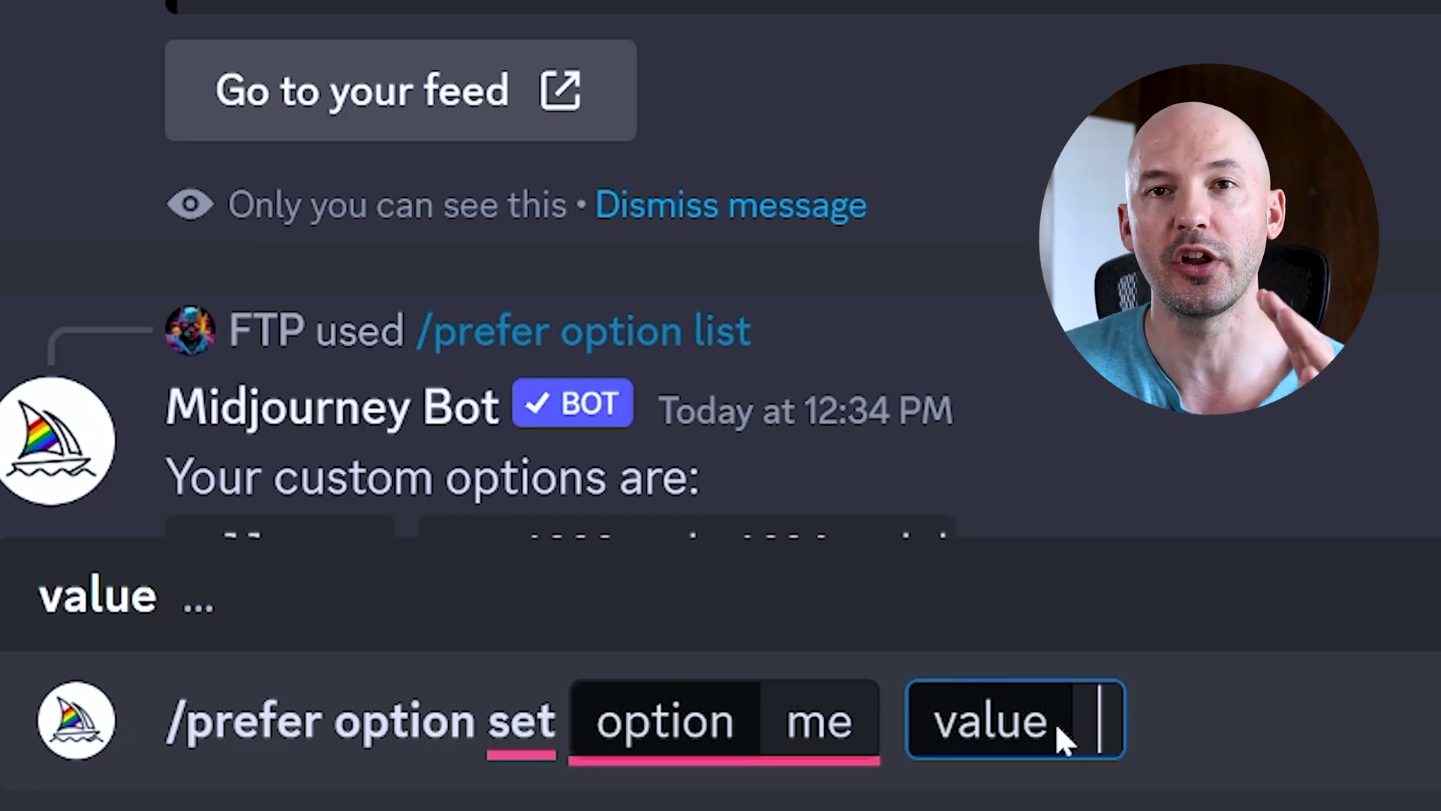
pyautogui.write('--s 400 --c 8')
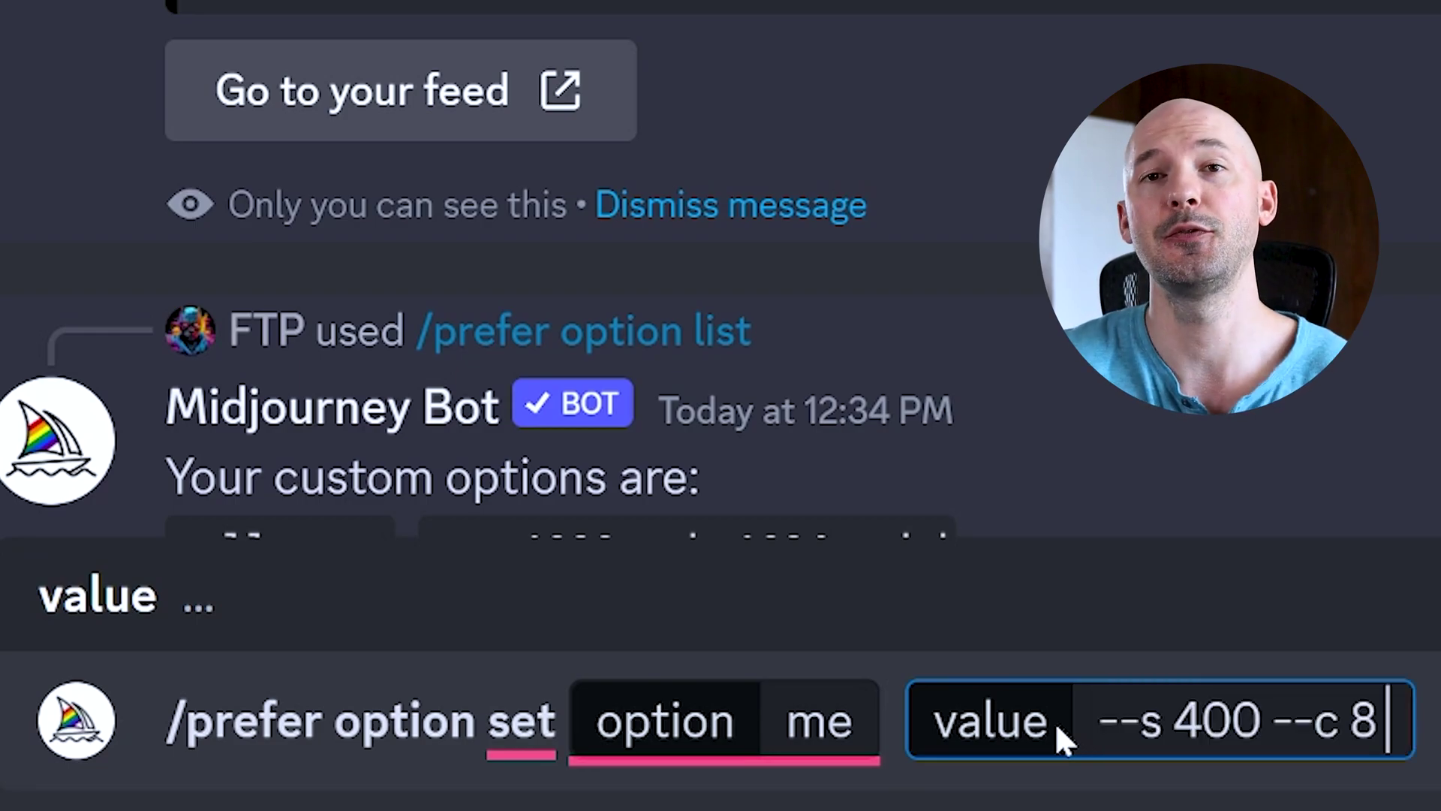
pyautogui.hotkey('shift', 'Tab')
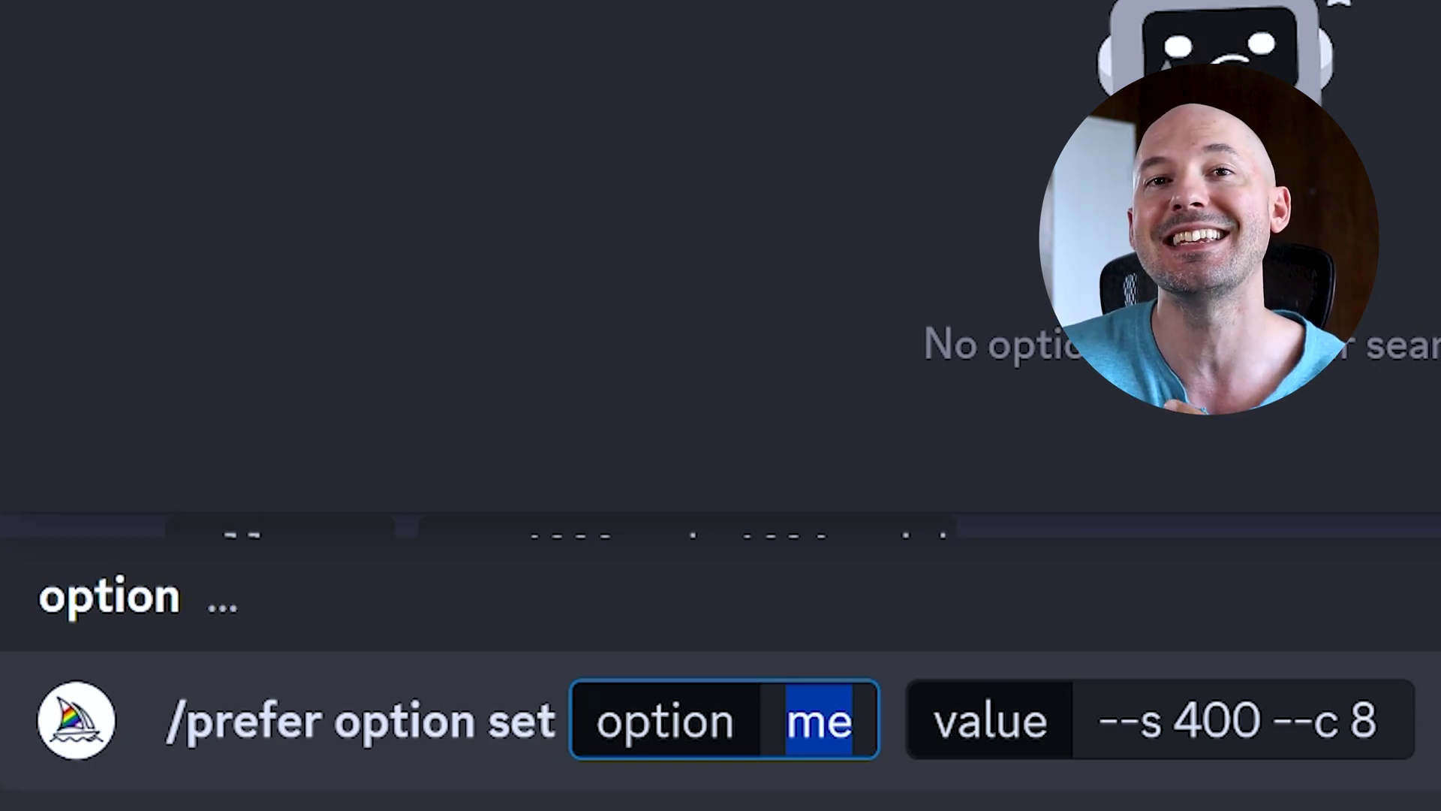
# Step: Save the me option and generate 'cute cat resting on a building --me', checking its --s 400 --c 8 settings
pyautogui.press('Return')
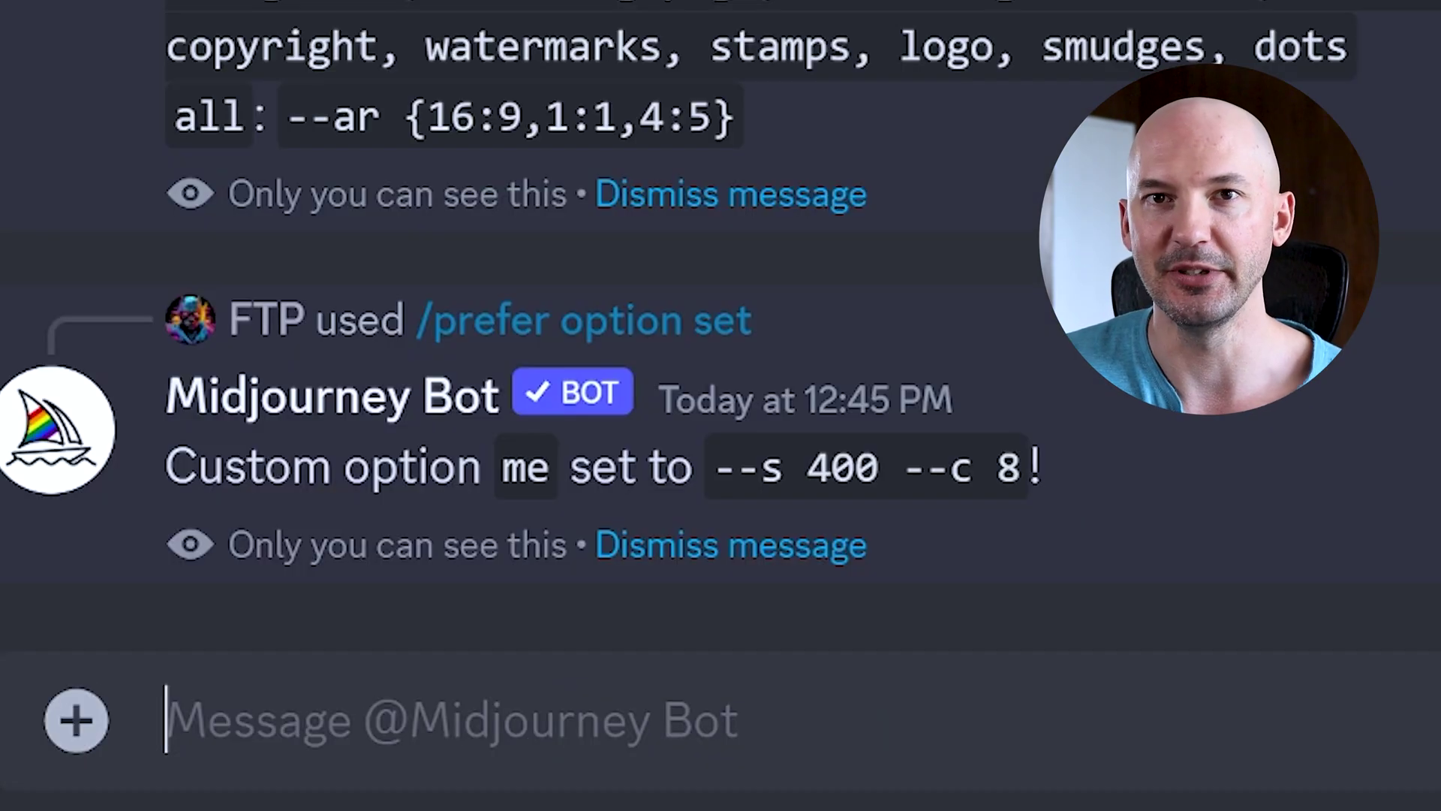
pyautogui.write('/imagine')
pyautogui.press('Tab')
pyautogui.write('cute ca')
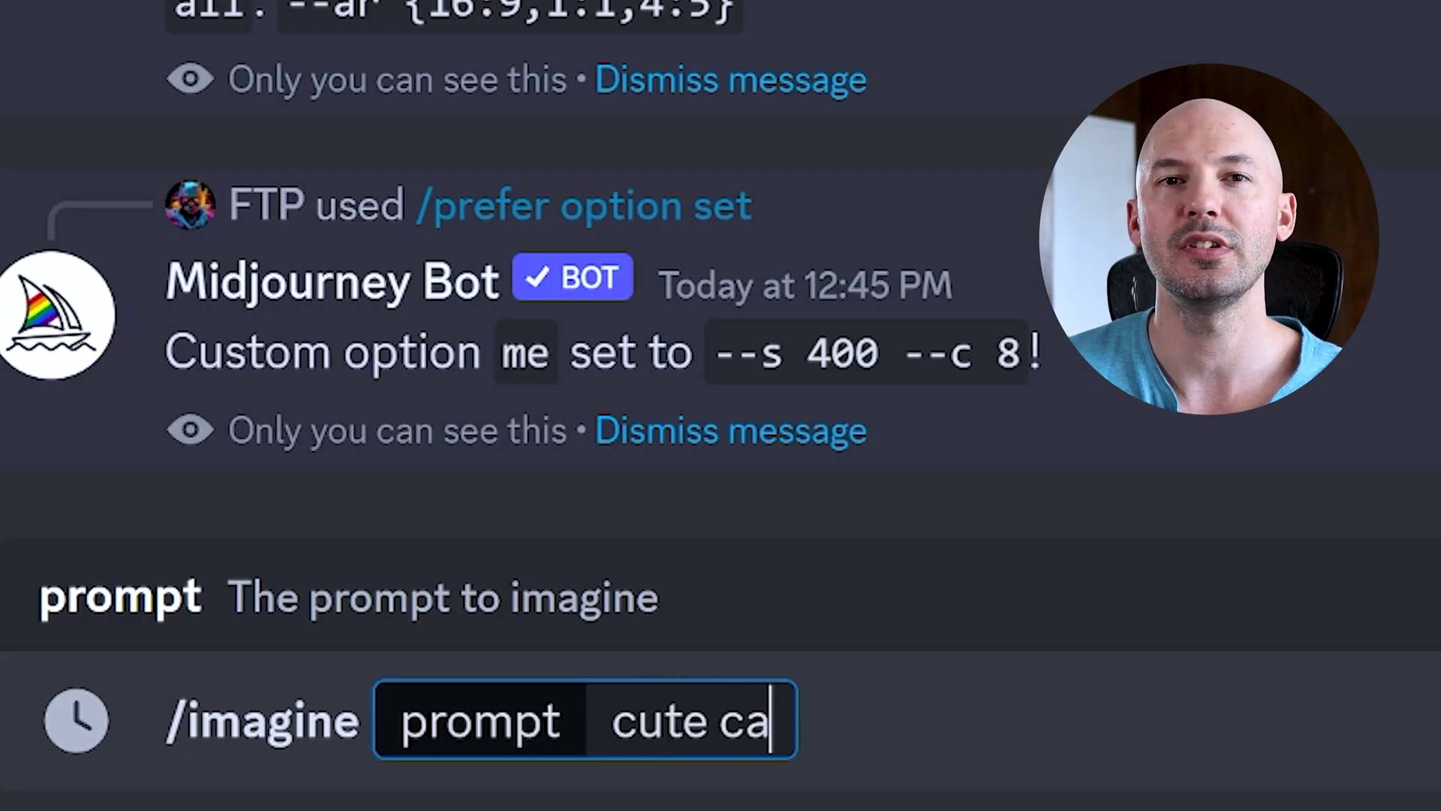
pyautogui.write('t resting on a building --')
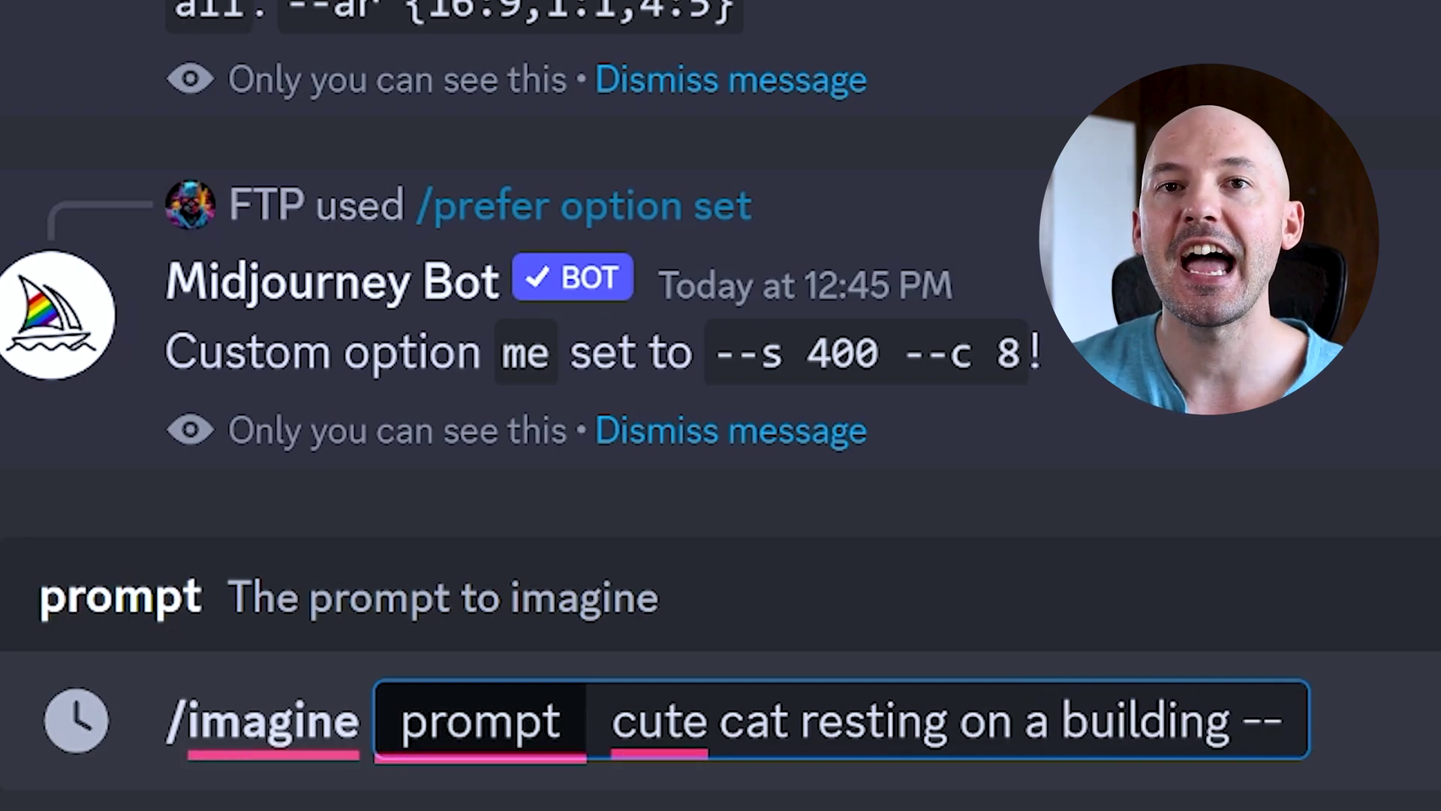
pyautogui.write('me')
pyautogui.press('Return')
pyautogui.moveTo(1109, 541); pyautogui.dragTo(823, 534)
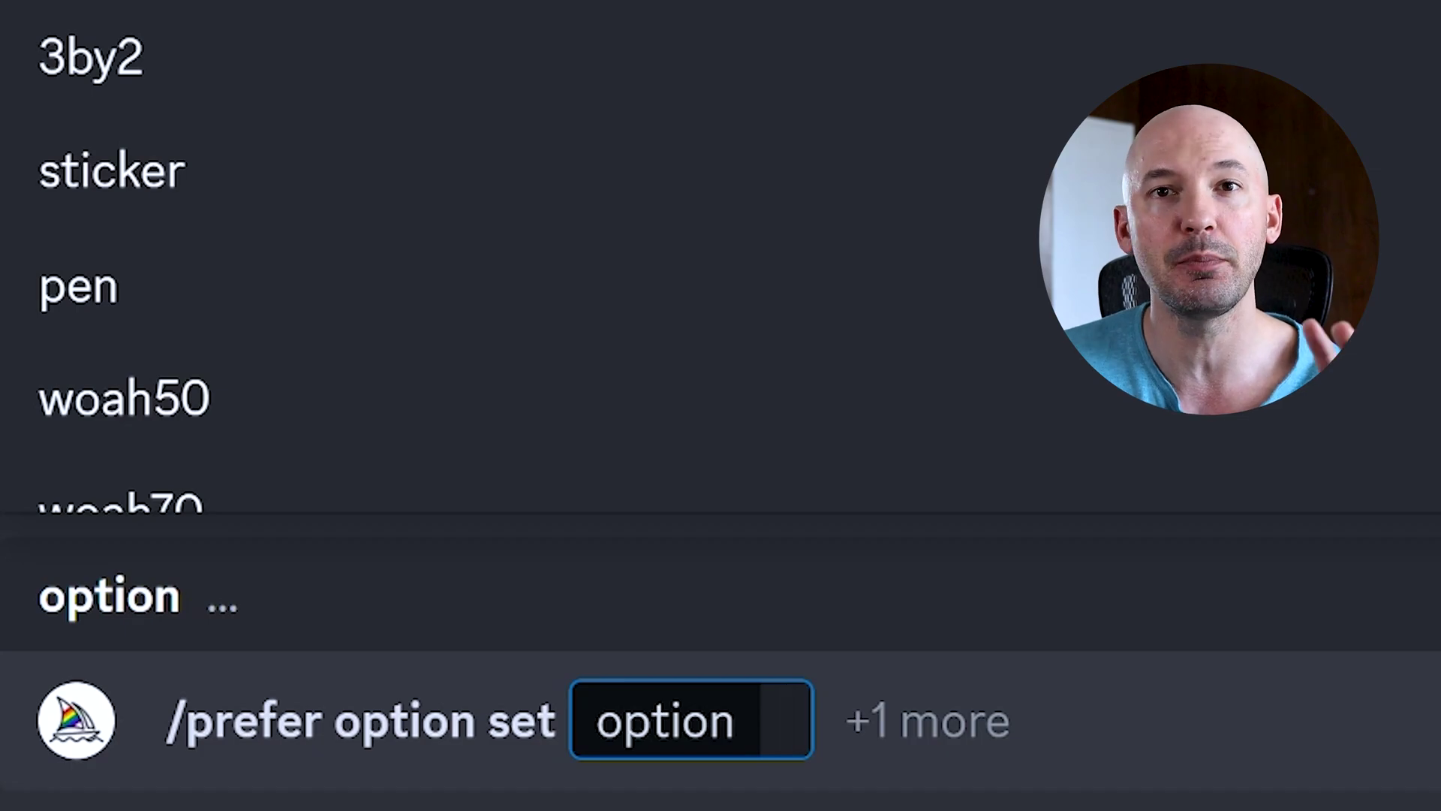
# Step: Remove the me custom option by sending /prefer option set me with no value
pyautogui.write('me')
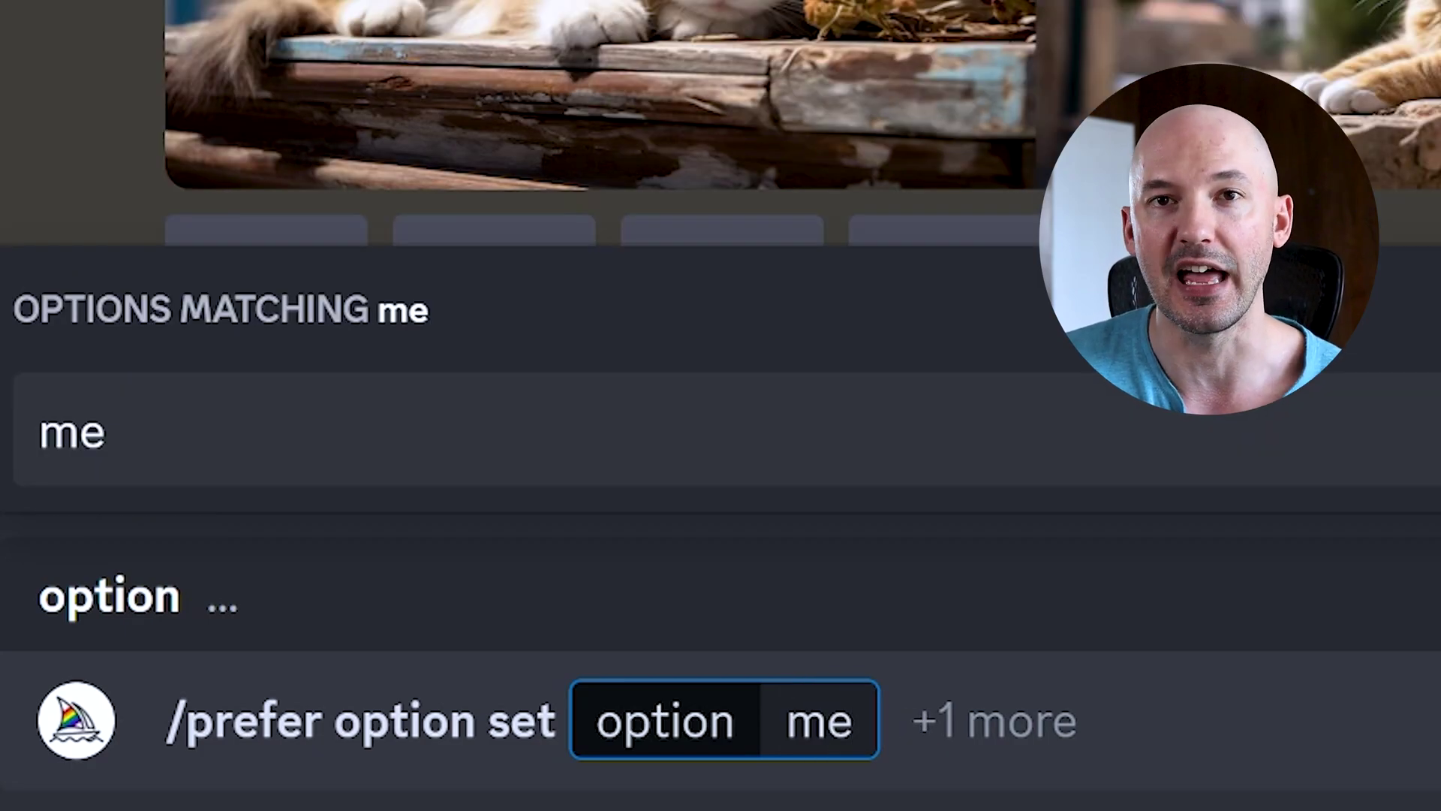
pyautogui.press('Return')
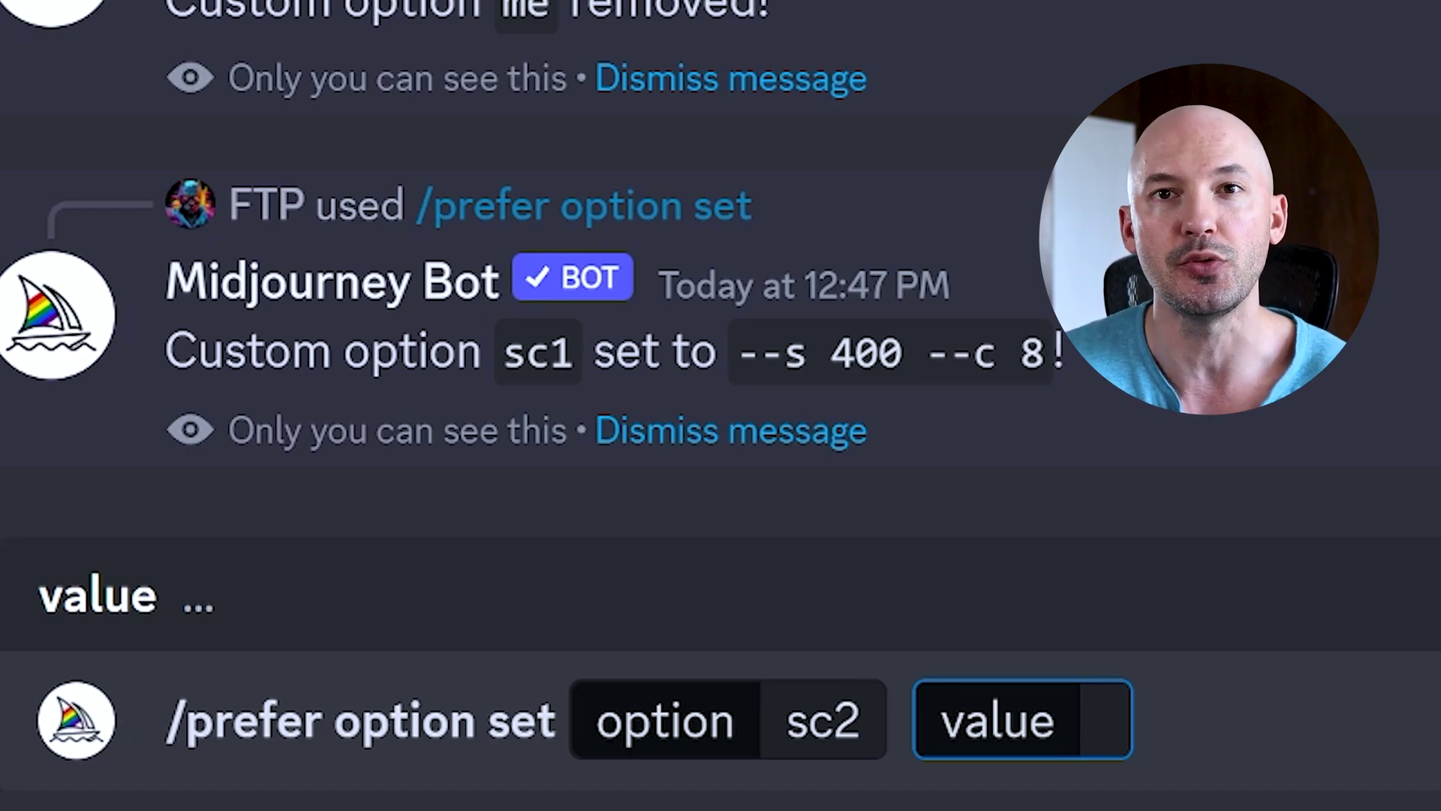
# Step: Give sc2 the value '--s 800 --c 40' and send it
pyautogui.write('--s 800 --c 40')
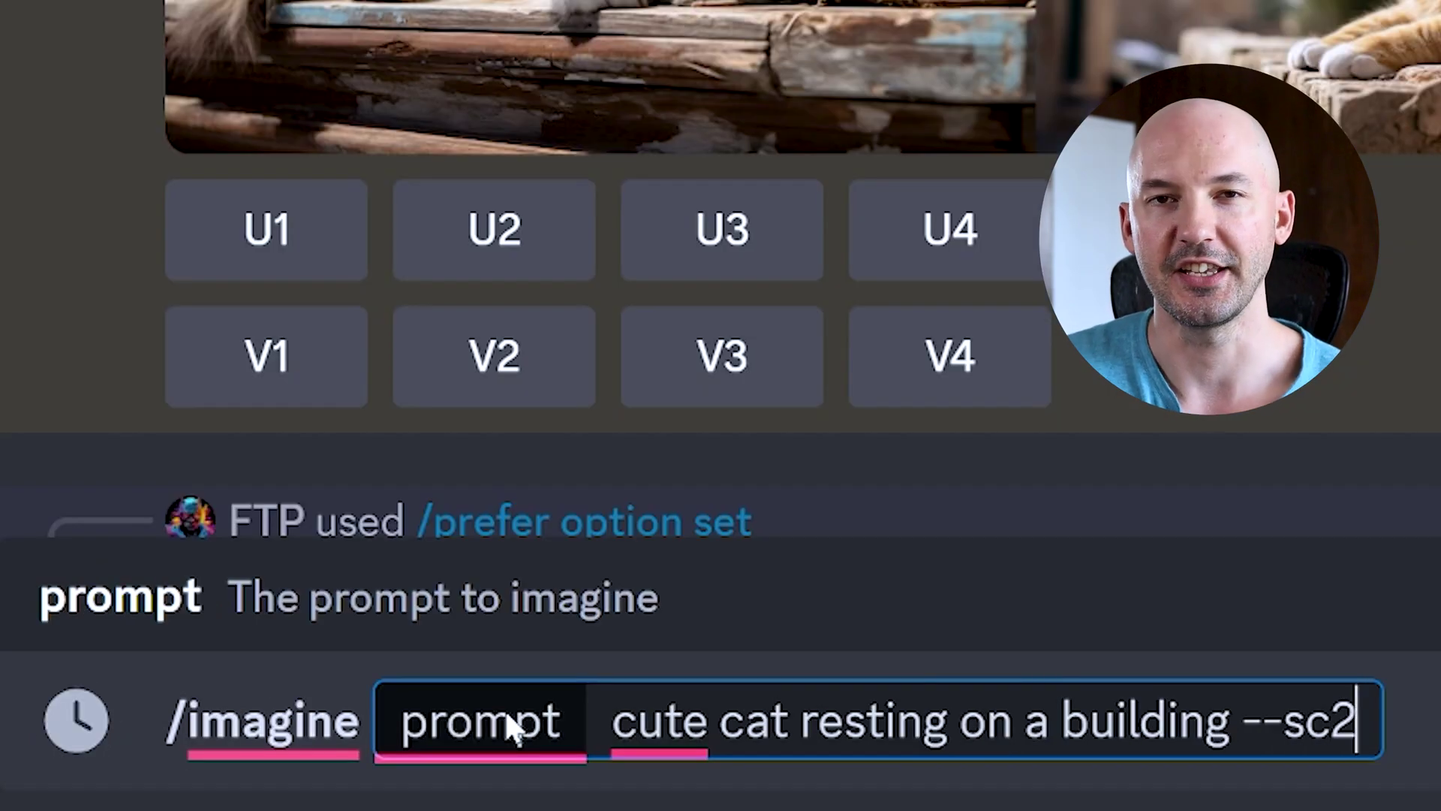
pyautogui.press('Return')
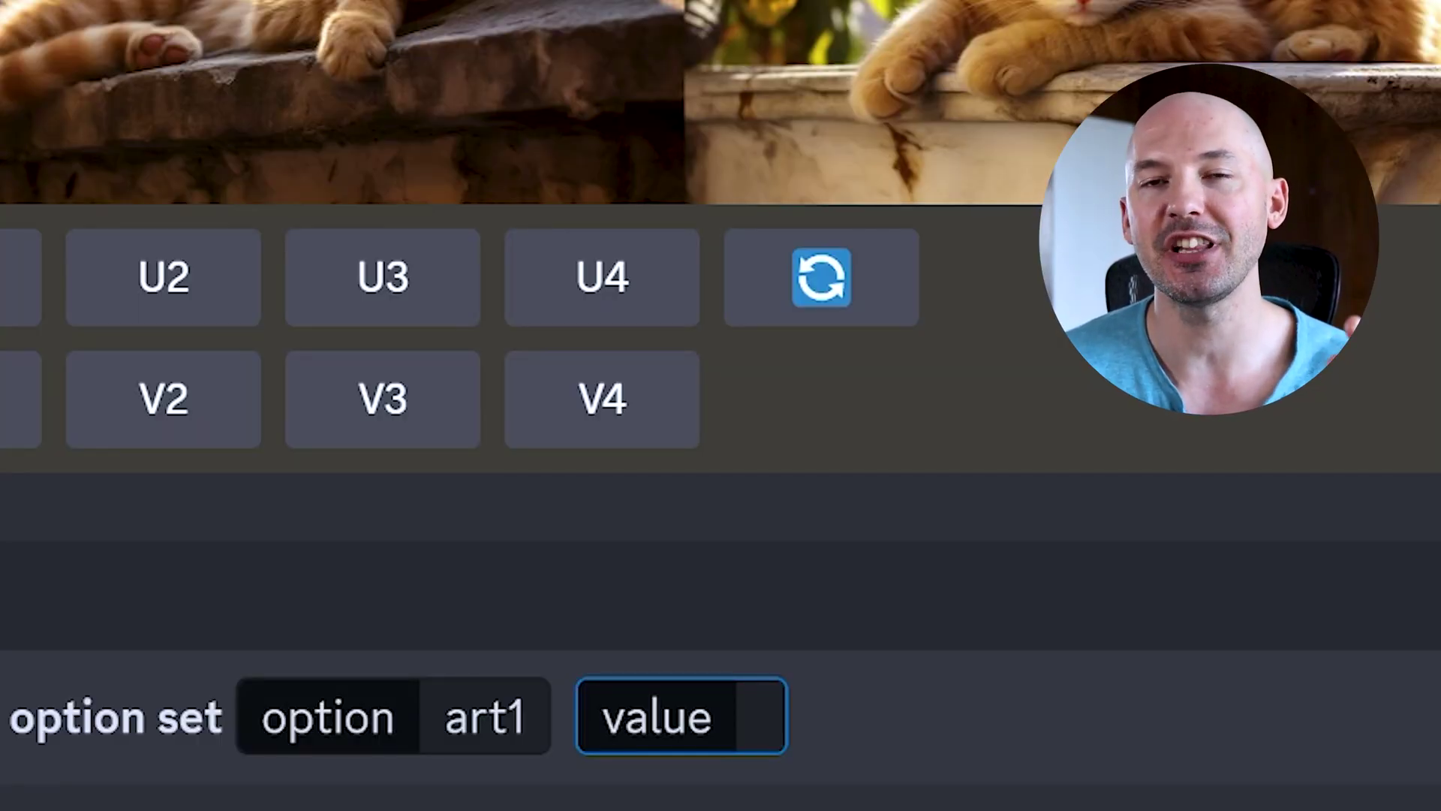
# Step: Paste the artists don maitz, dodd mcfarlane and mary blair as art1's value, then select the prompt's stray comma
pyautogui.write(', don maitz, dodd mcfarlane, mary blair')
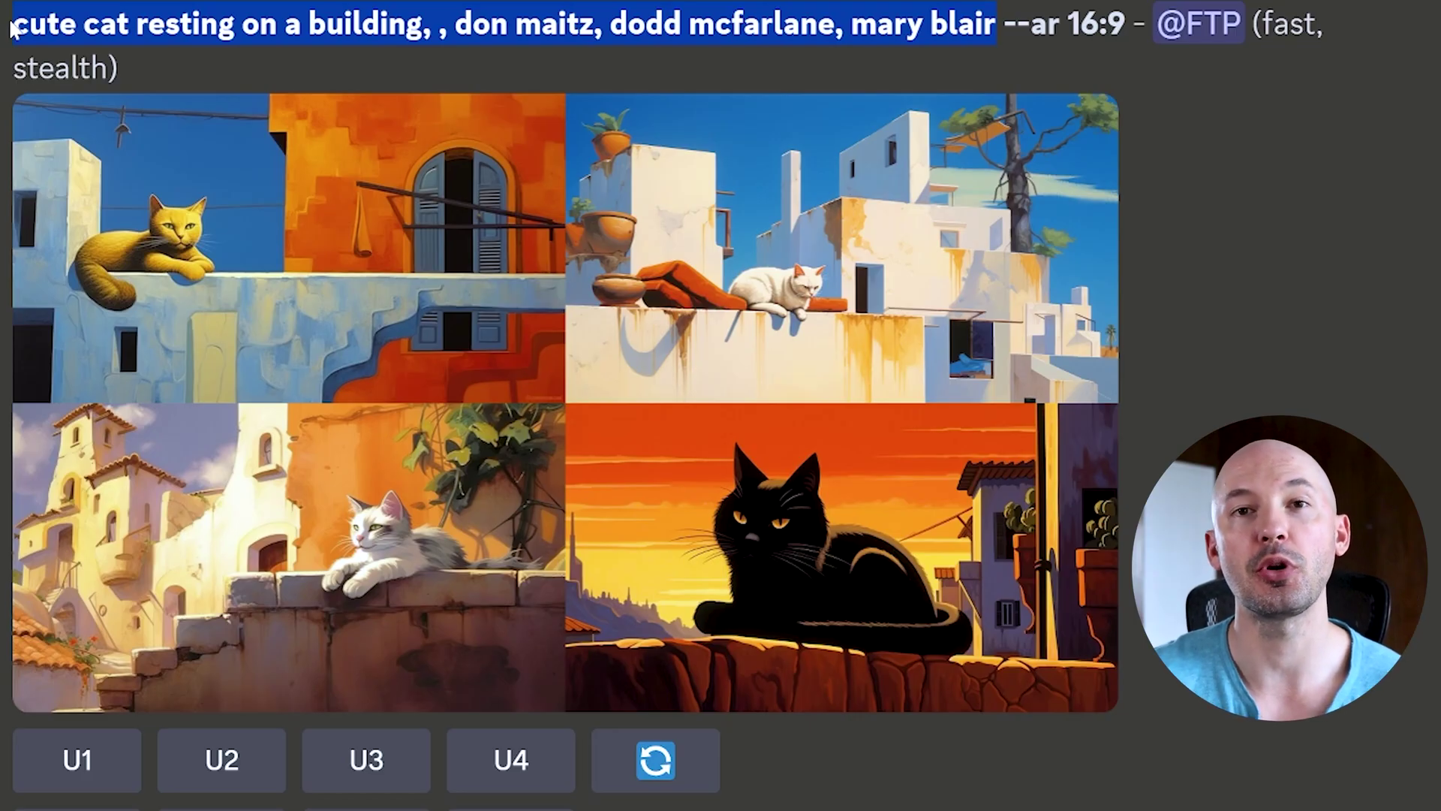
pyautogui.doubleClick(426, 25)
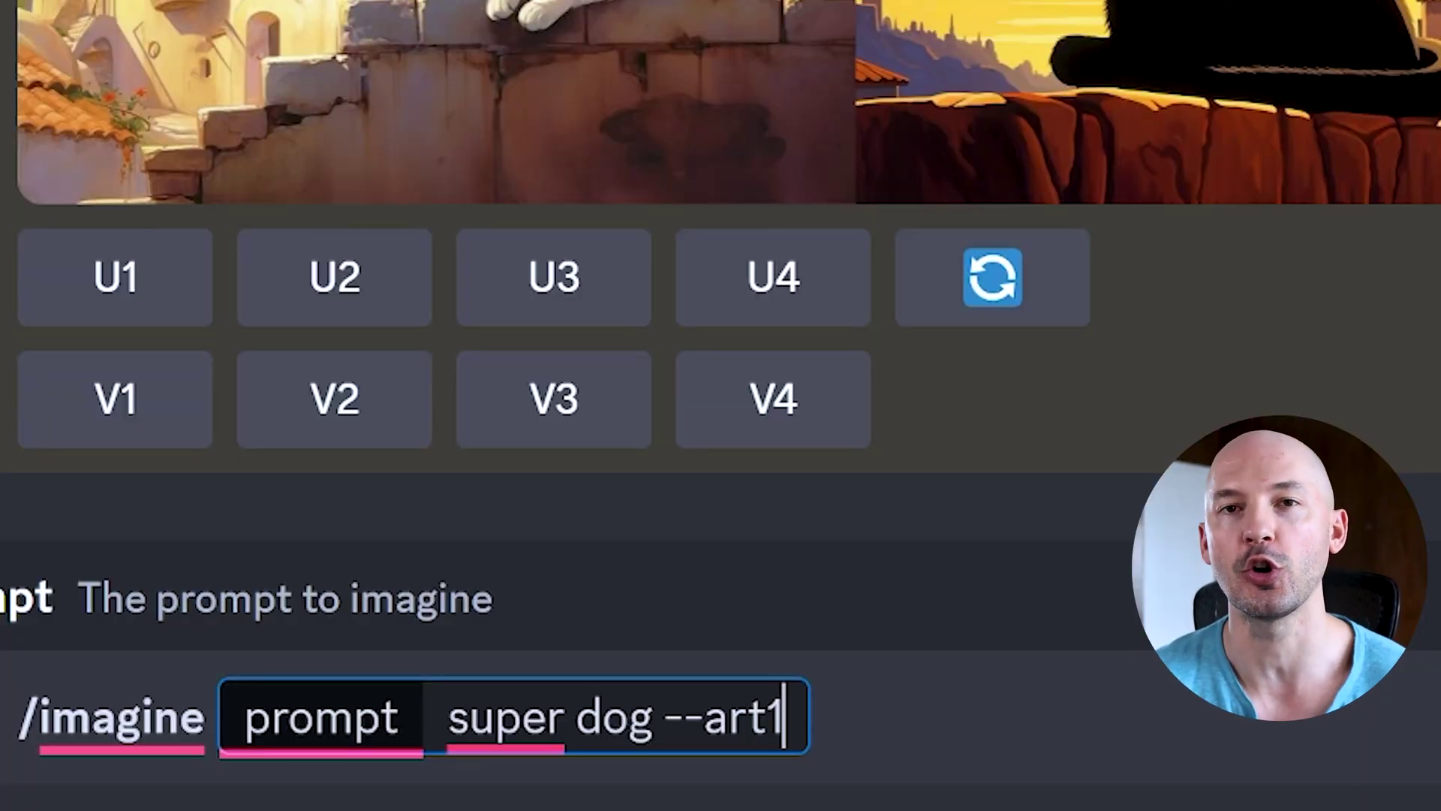
# Step: Send the prompt 'super dog --art1' to render dog images in the art1 styles
pyautogui.press('Return')
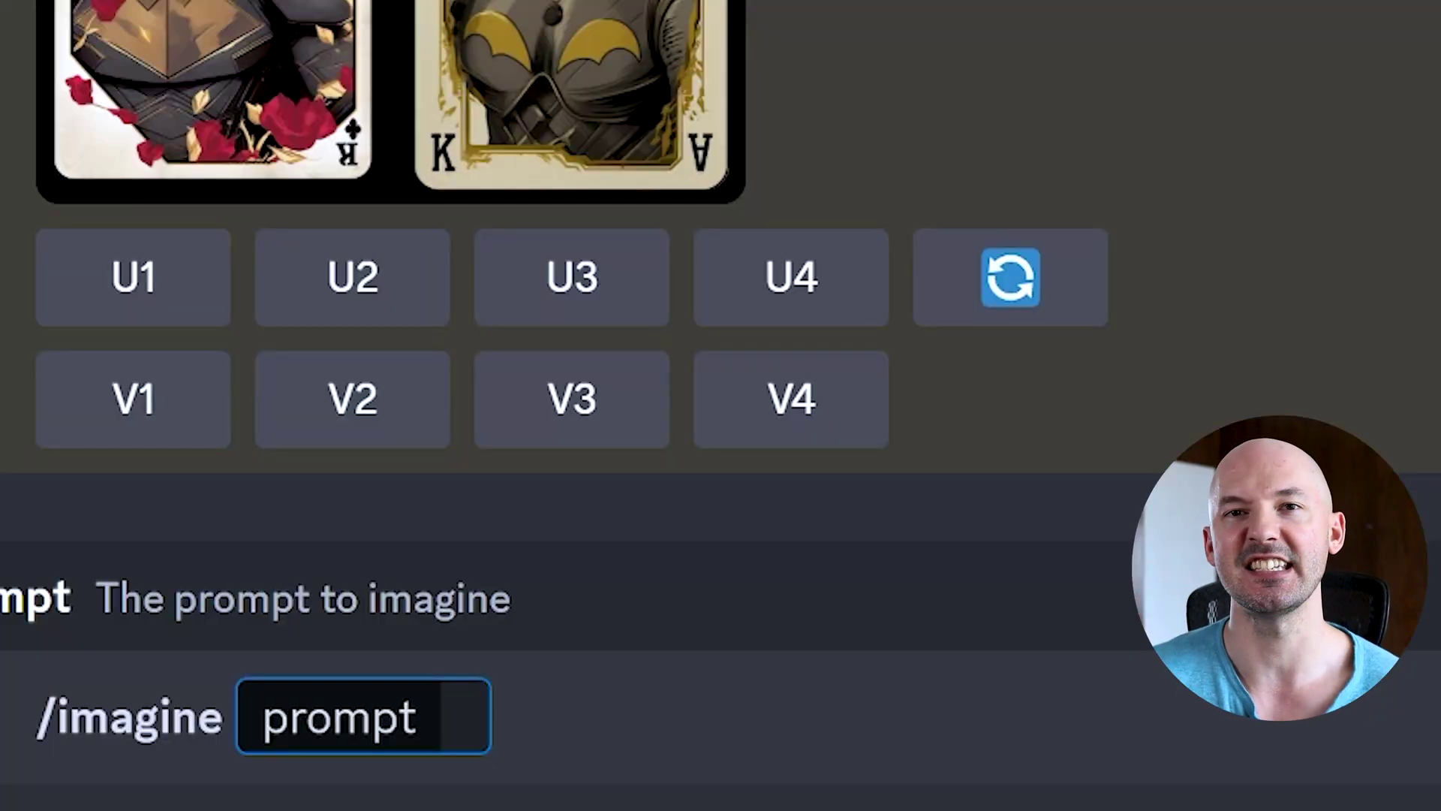
# Step: Generate 'abstract watercolor painting', upscale image 2, and copy that image's address
pyautogui.write('abstract watercolor painting')
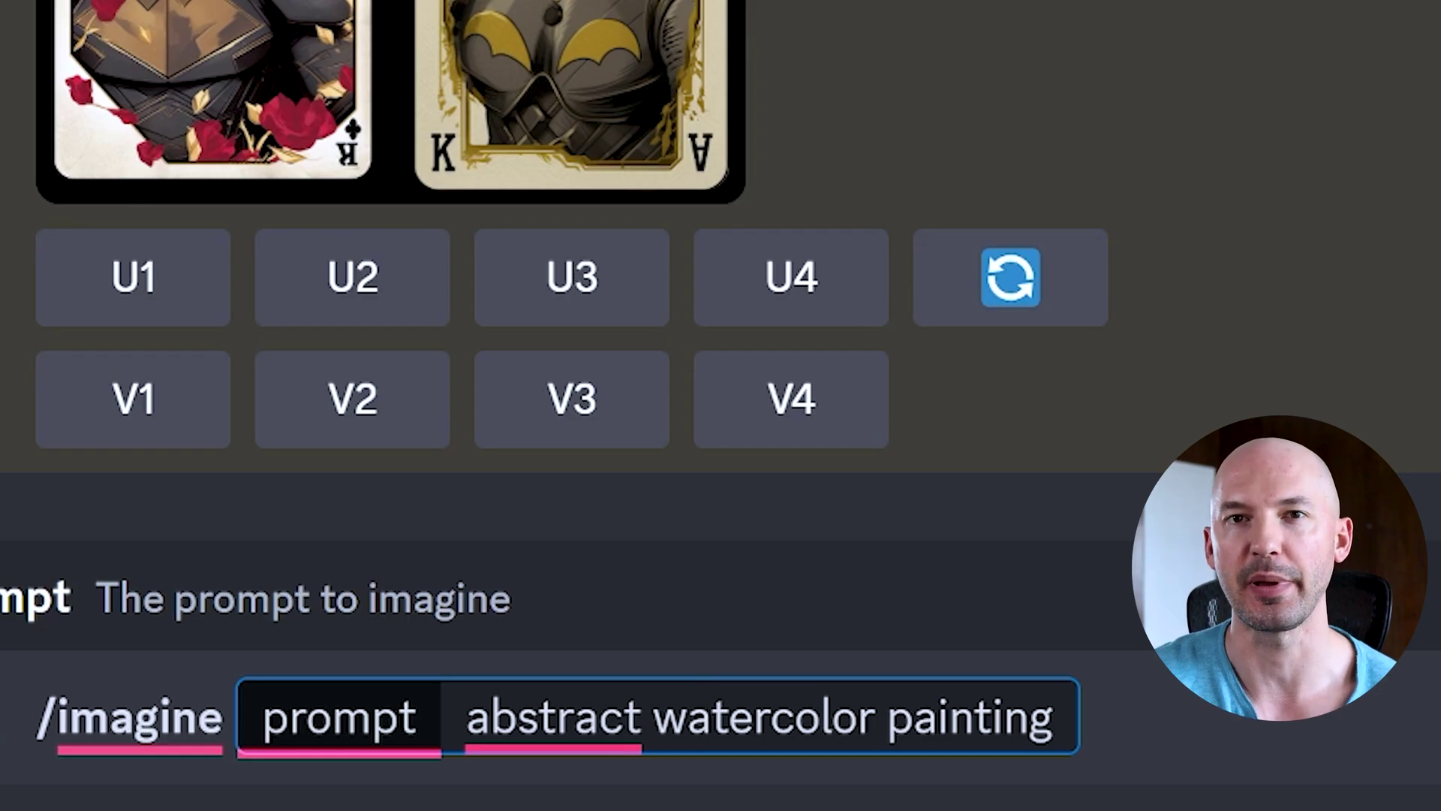
pyautogui.press('Return')
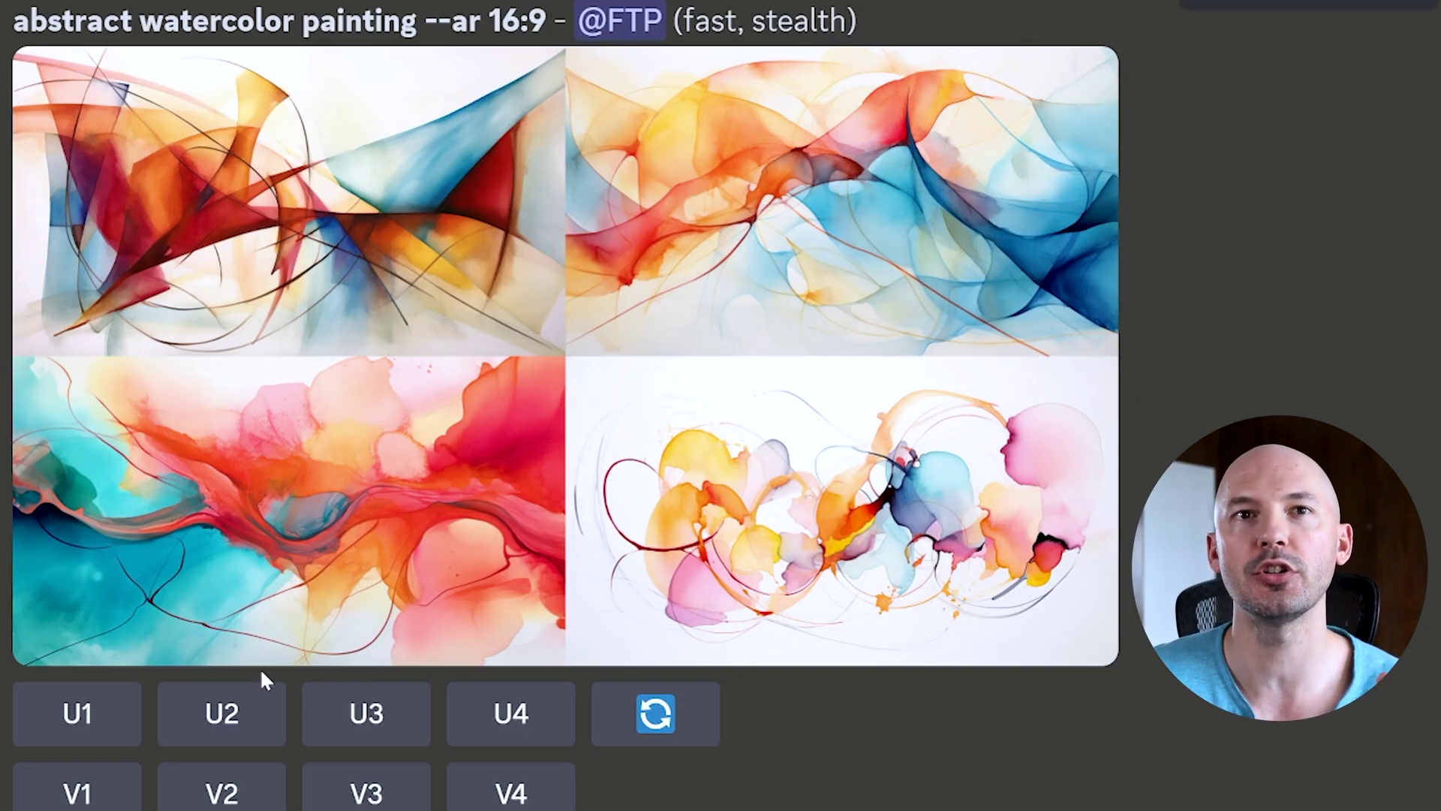
pyautogui.click(217, 713)
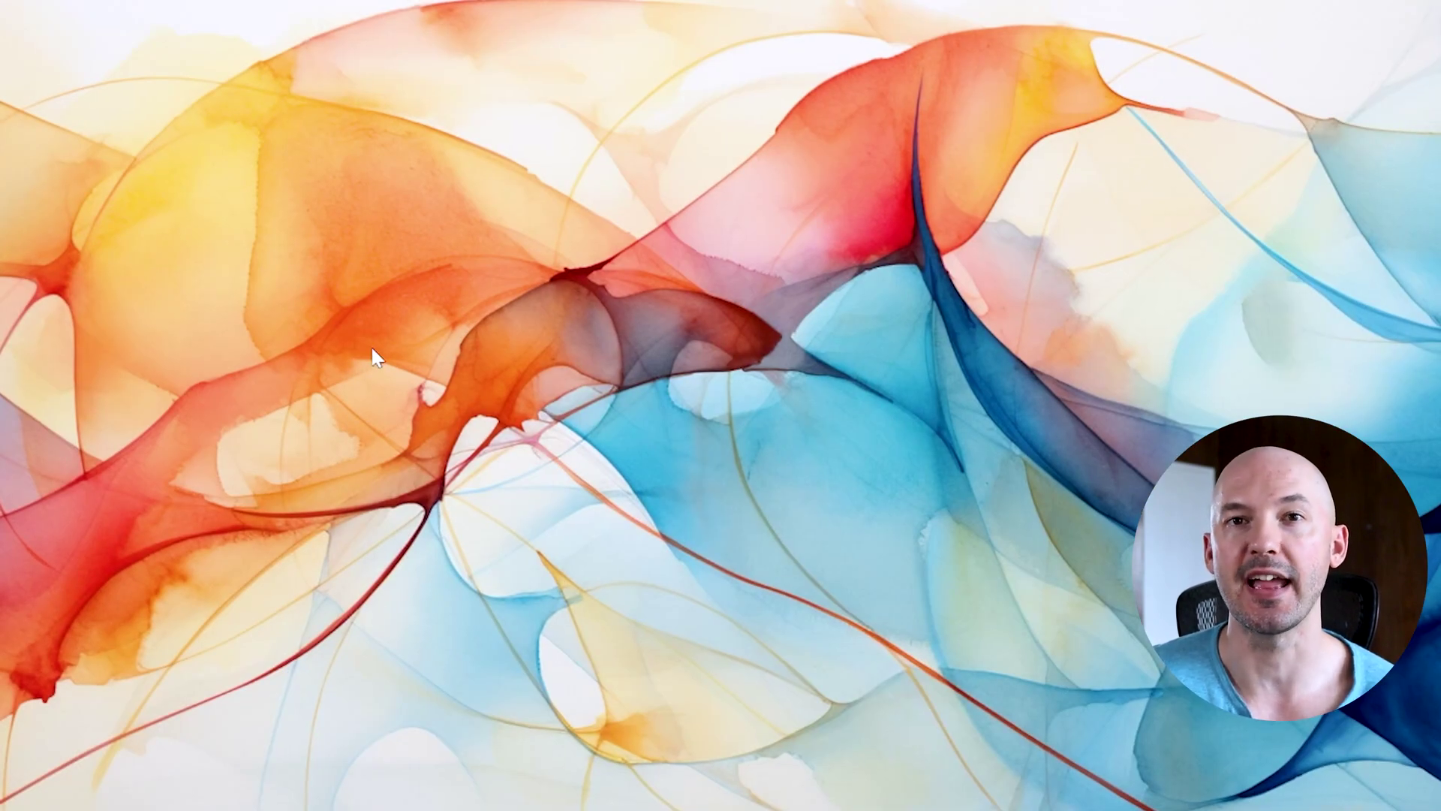
pyautogui.rightClick(523, 350)
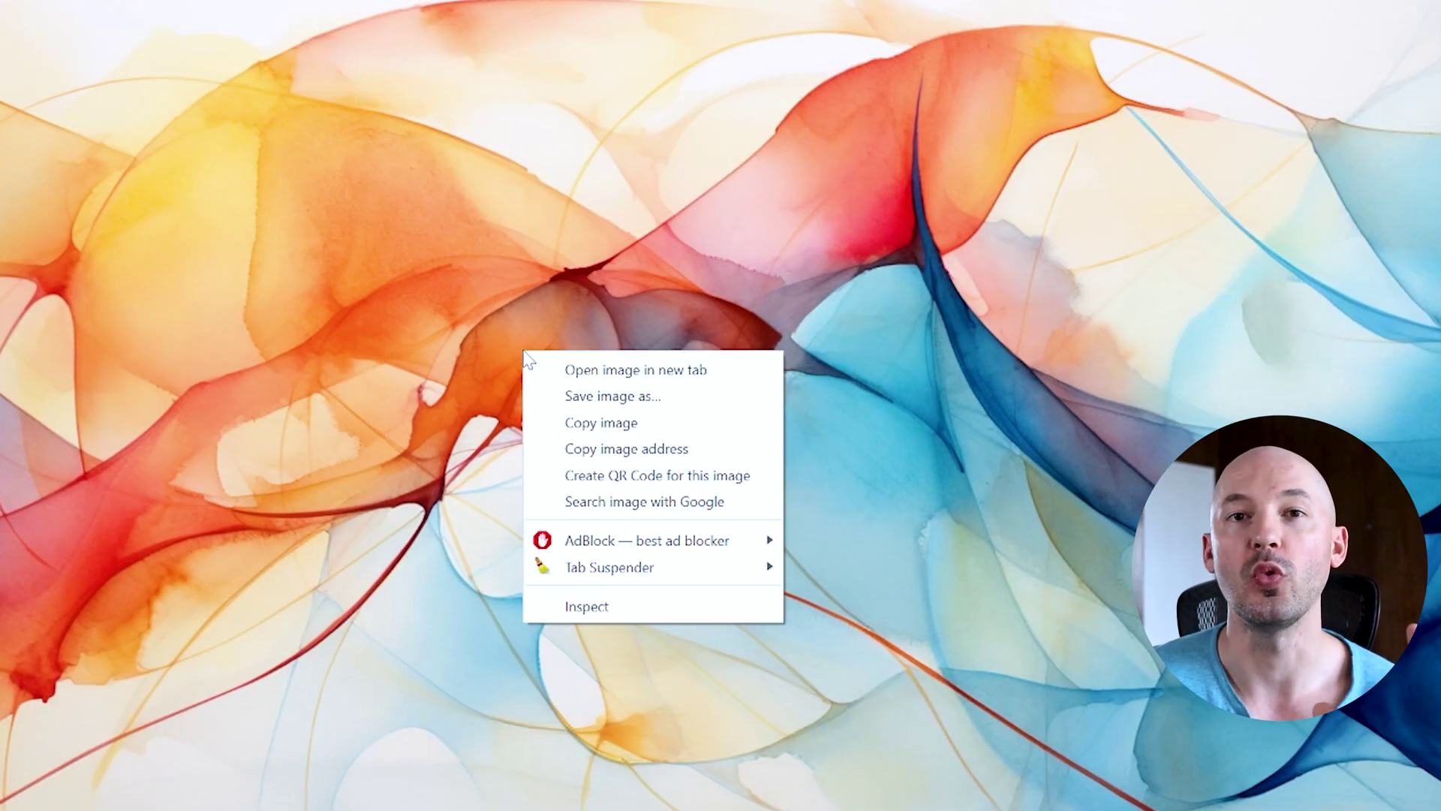
pyautogui.click(610, 450)
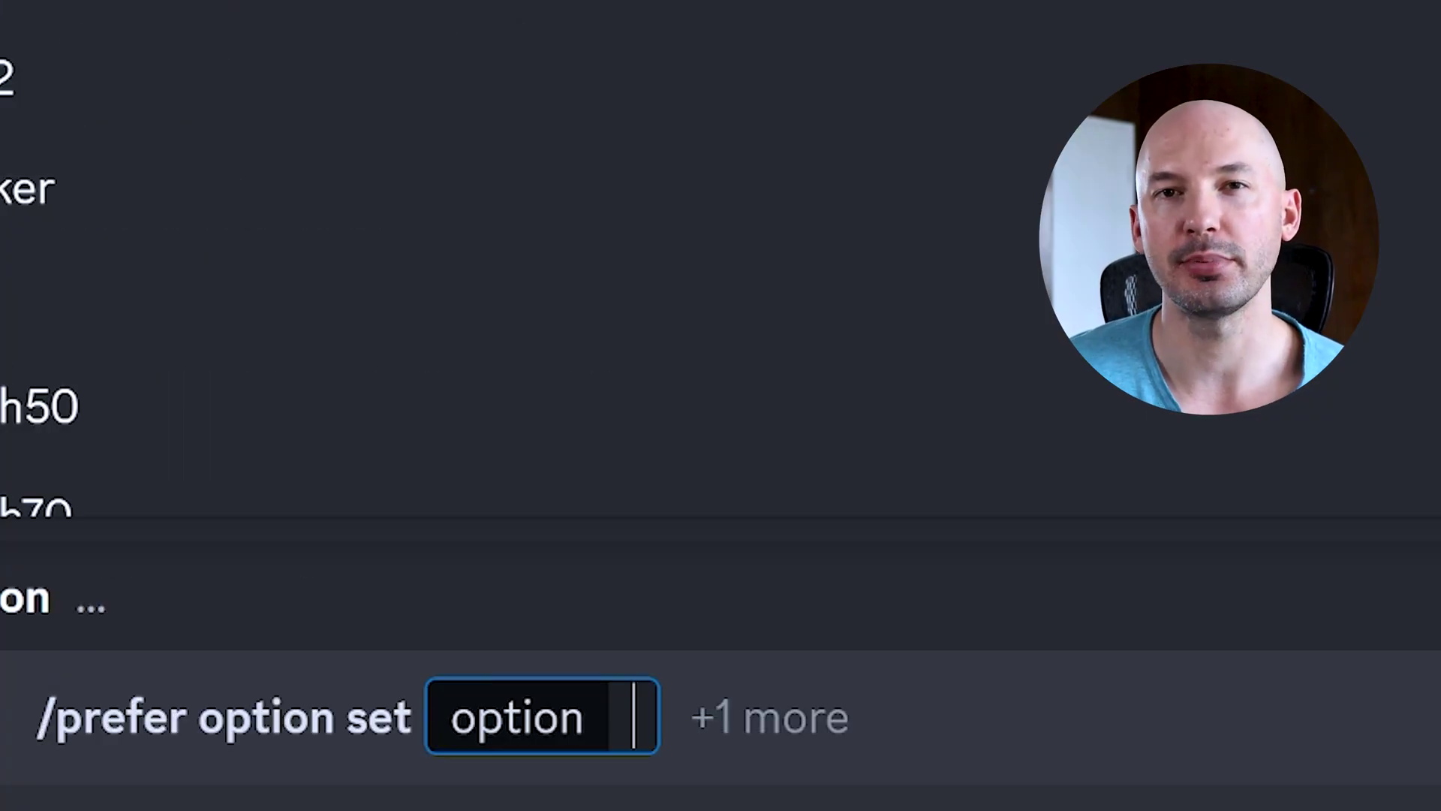
# Step: Save option wc with the copied watercolor image address as its value, and begin an /imagine command
pyautogui.write('wc')
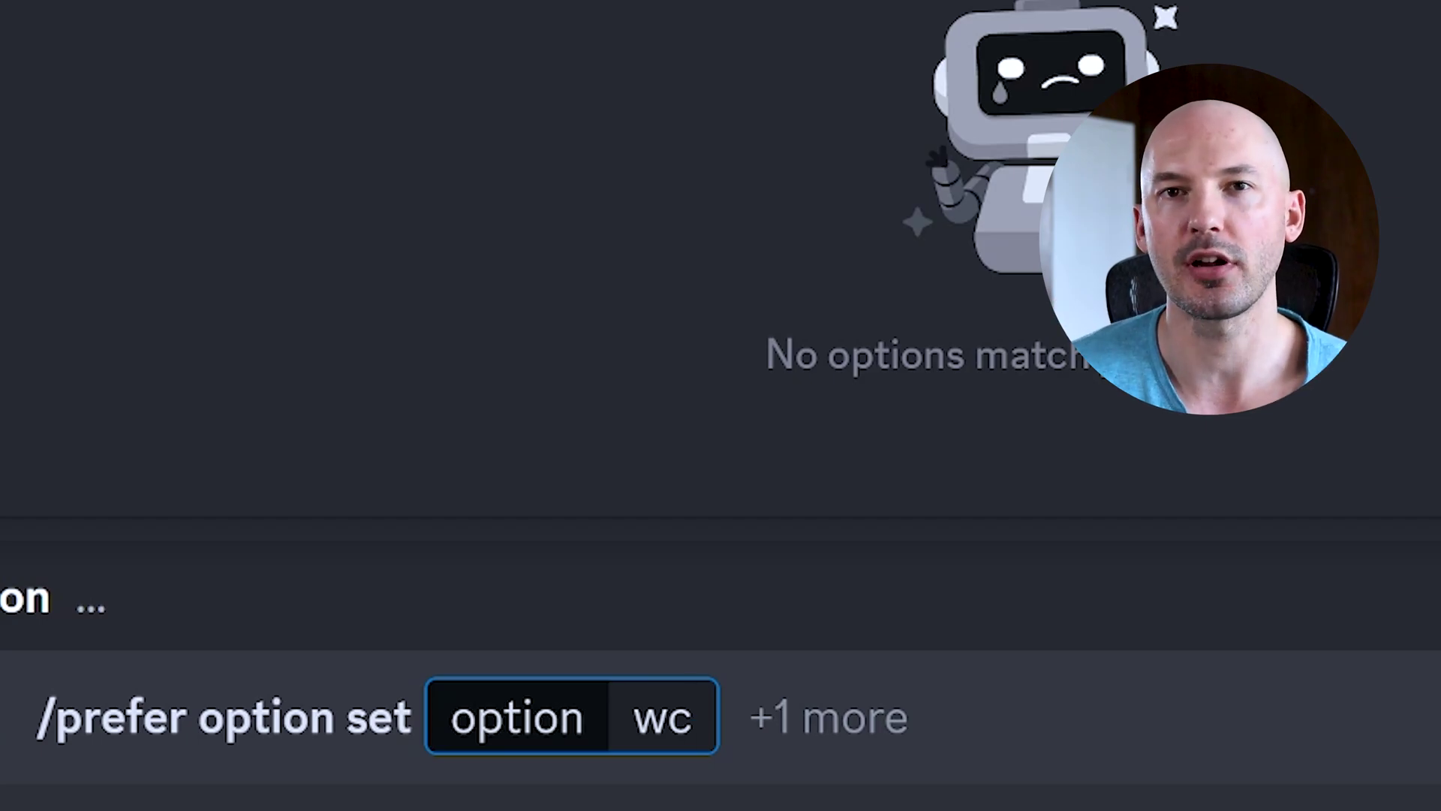
pyautogui.press('Tab')
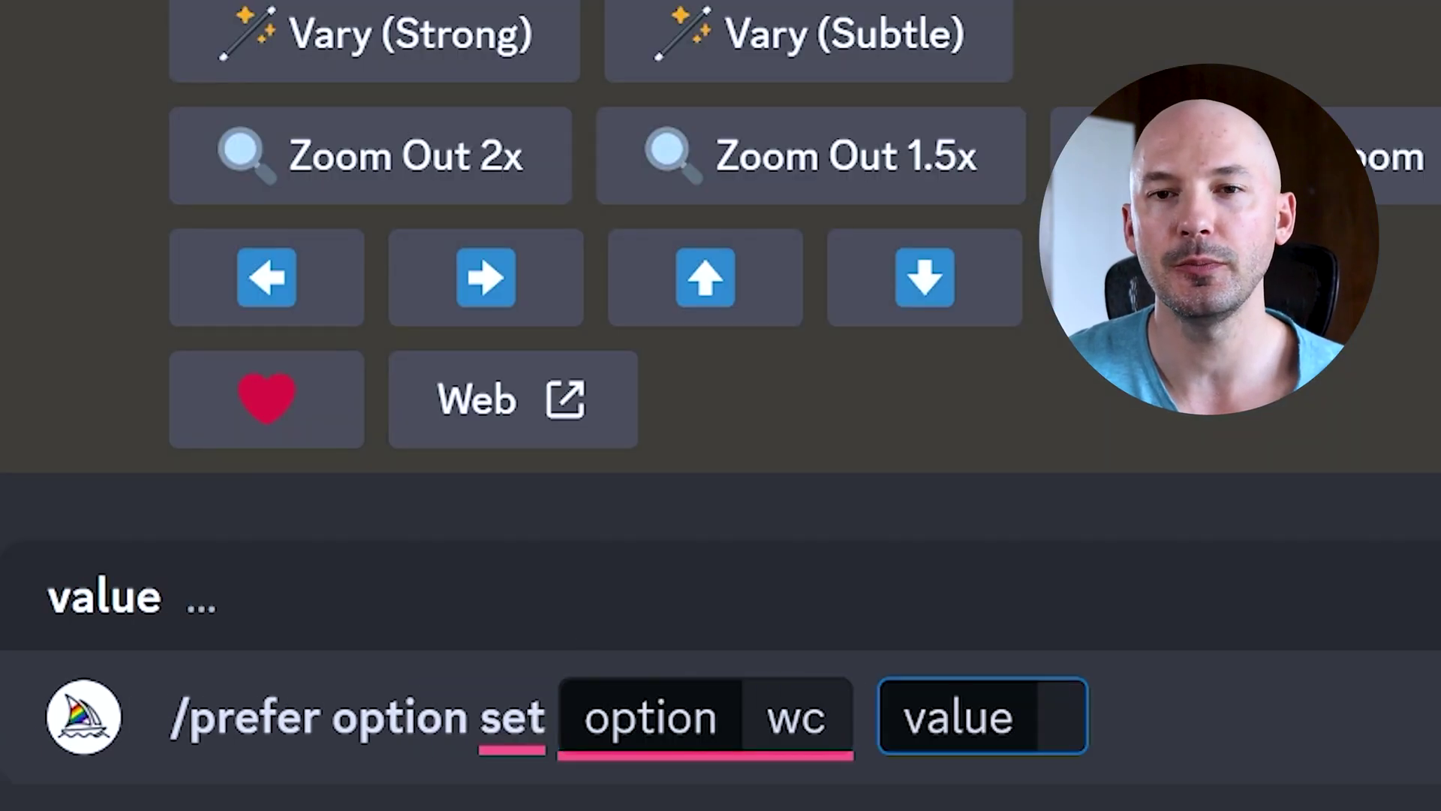
pyautogui.hotkey('ctrl', 'v')
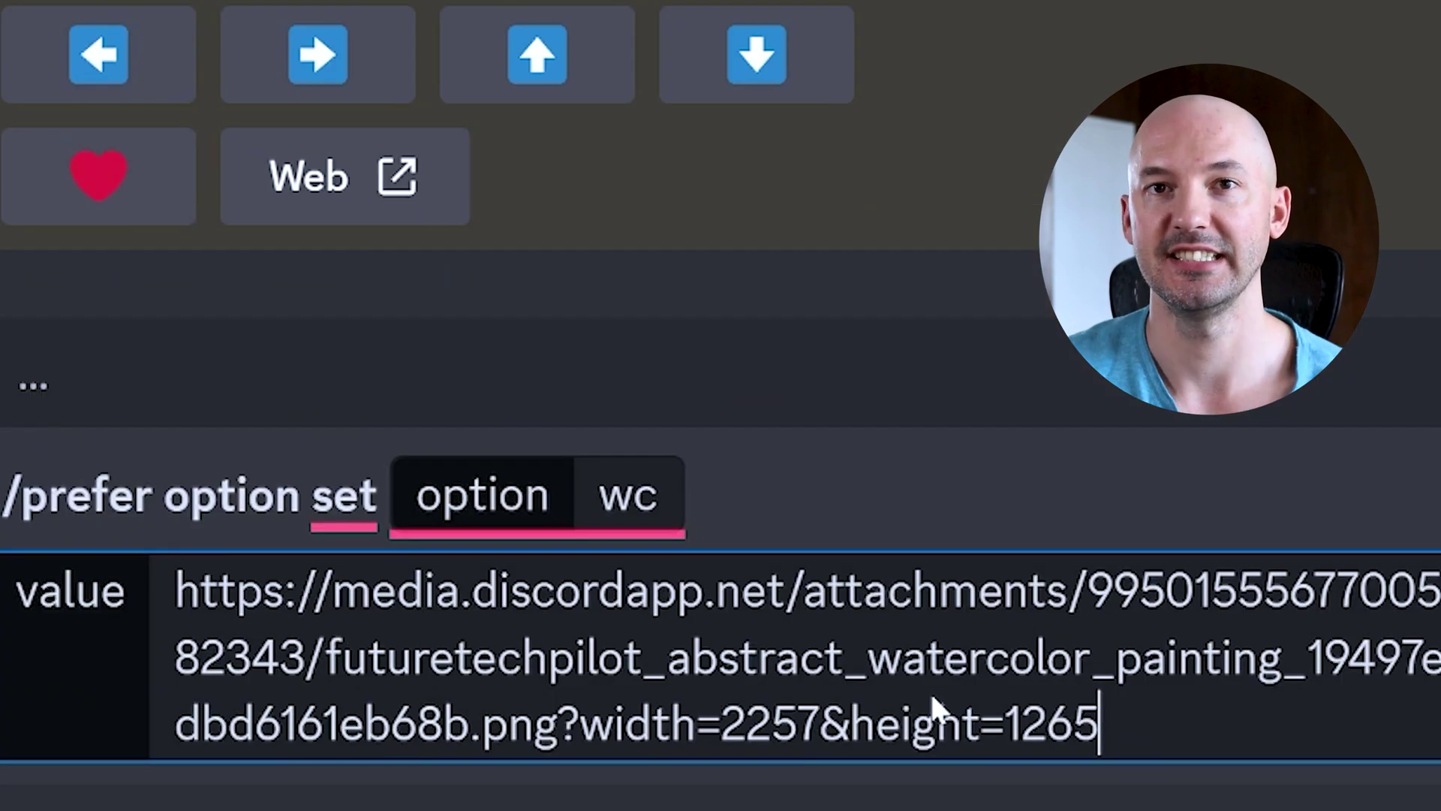
pyautogui.press('Return')
pyautogui.write('/imagine')
pyautogui.press('Tab')
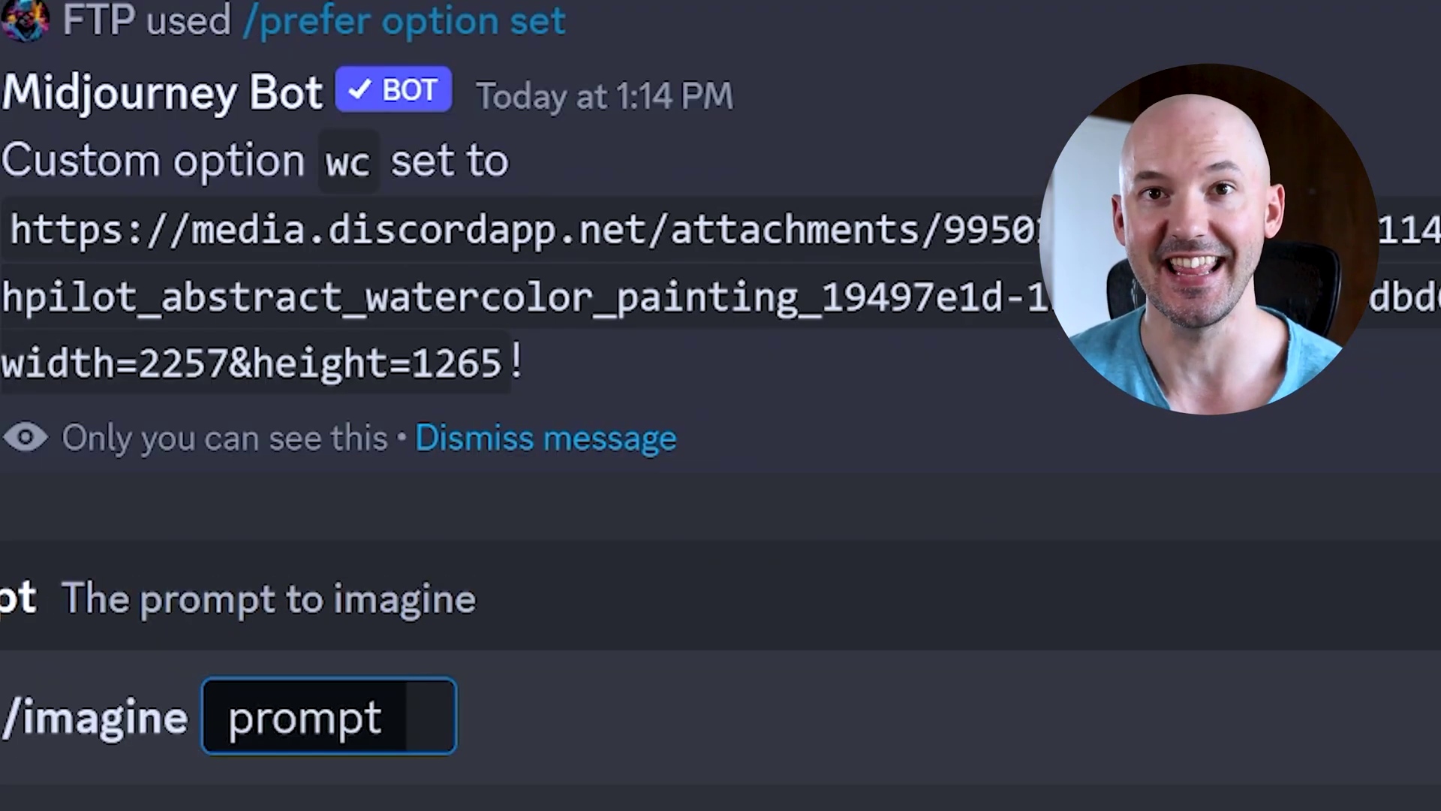
# Step: Generate 'batman' with the wc option and scroll back up through the results
pyautogui.write('--')
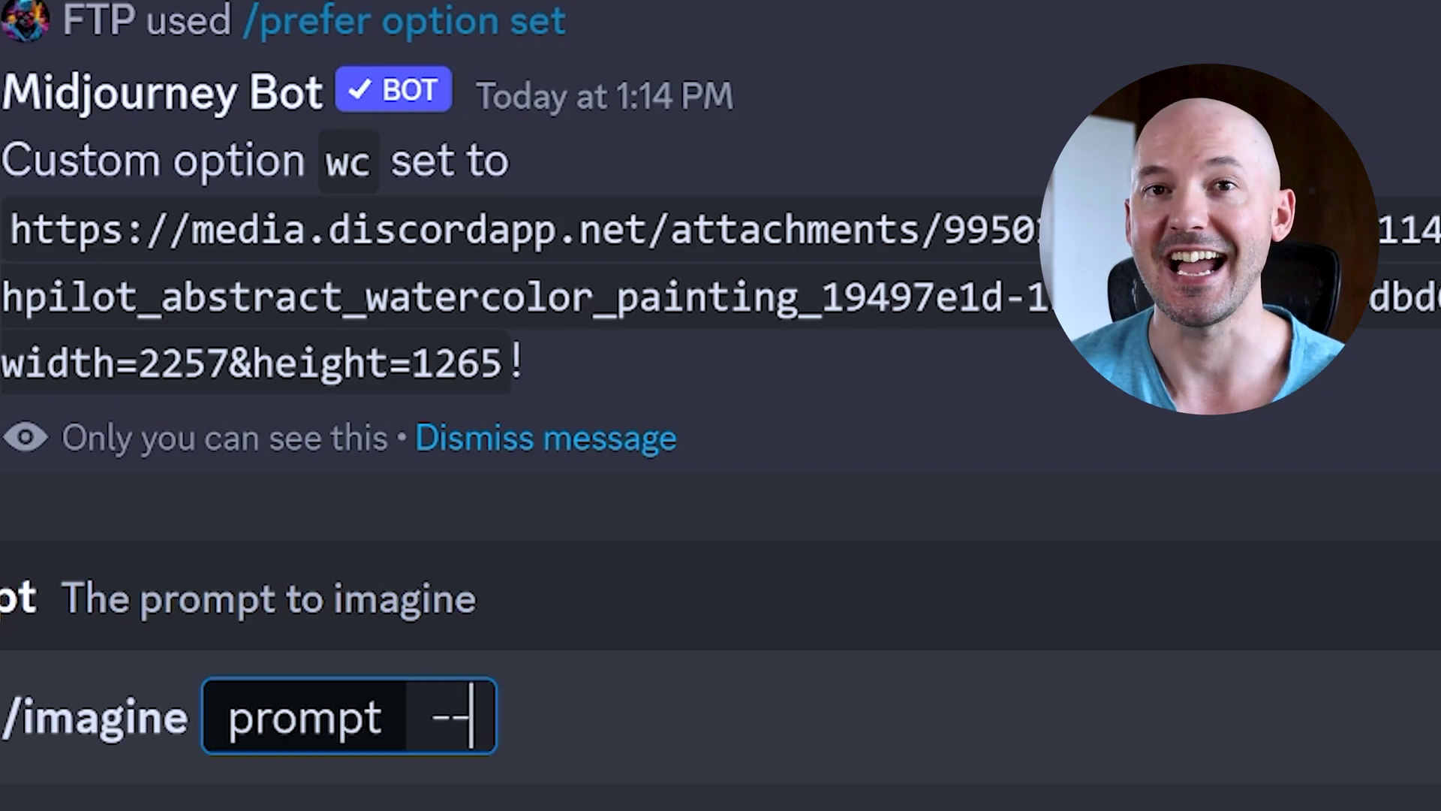
pyautogui.write('wc batman')
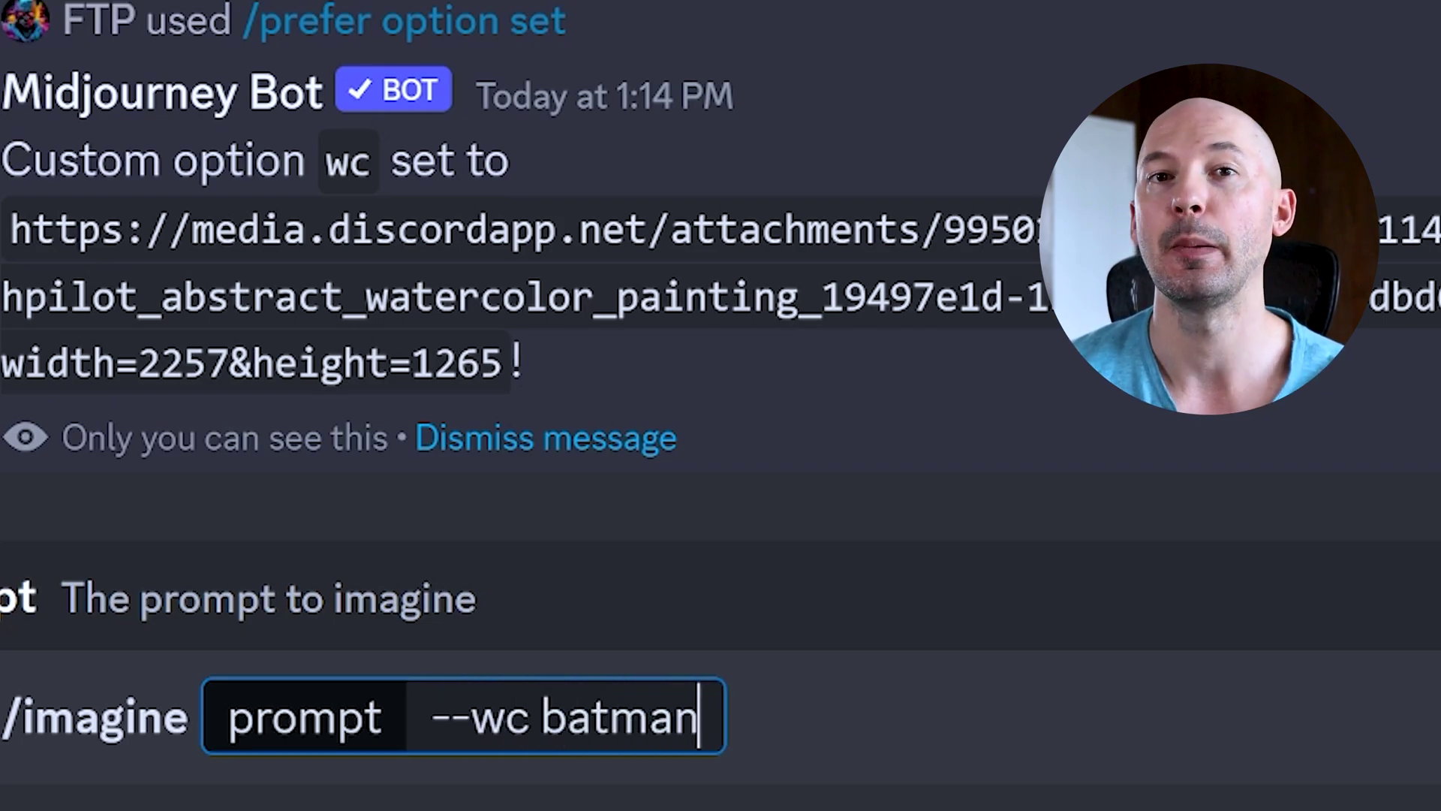
pyautogui.press('Return')
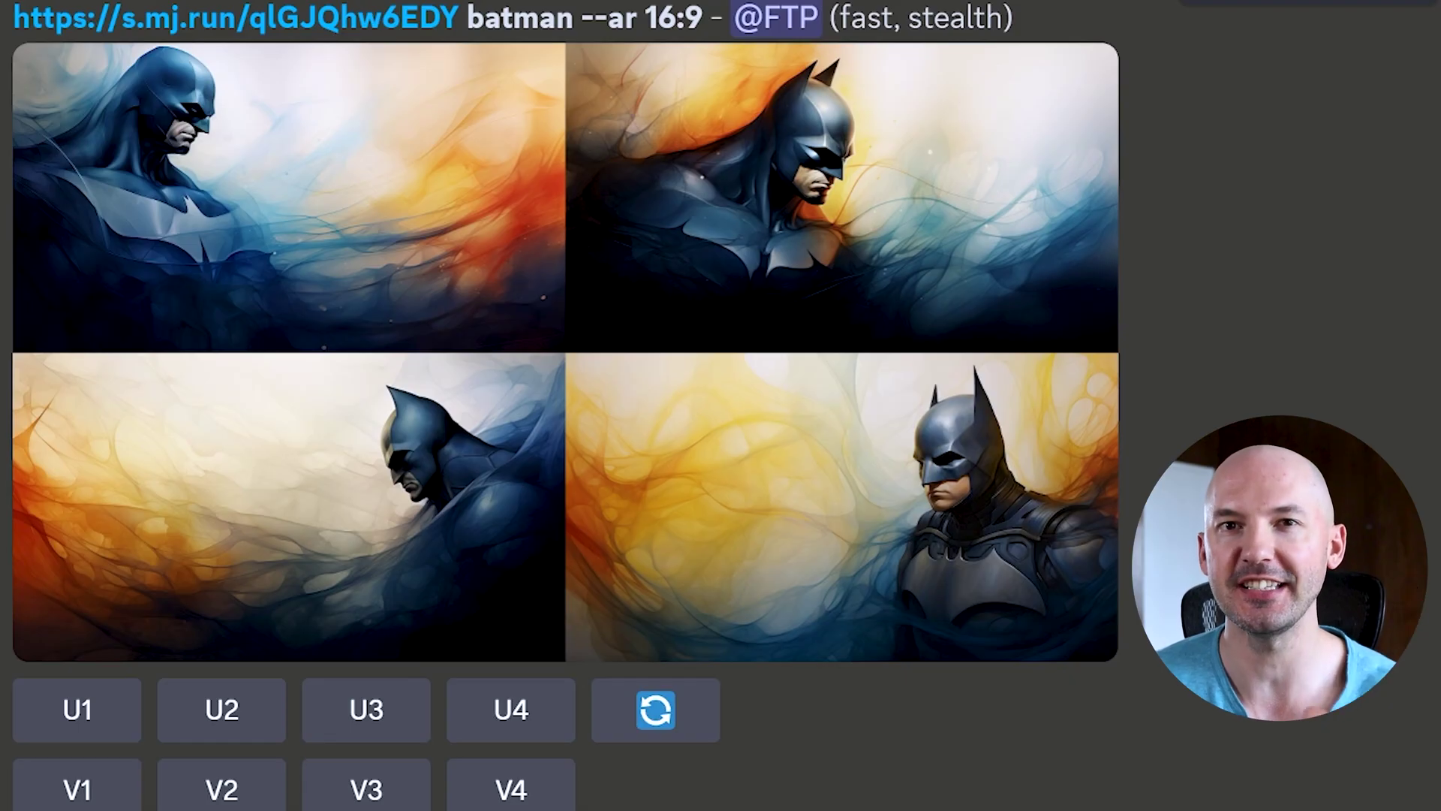
pyautogui.scroll(3, 1, 229)
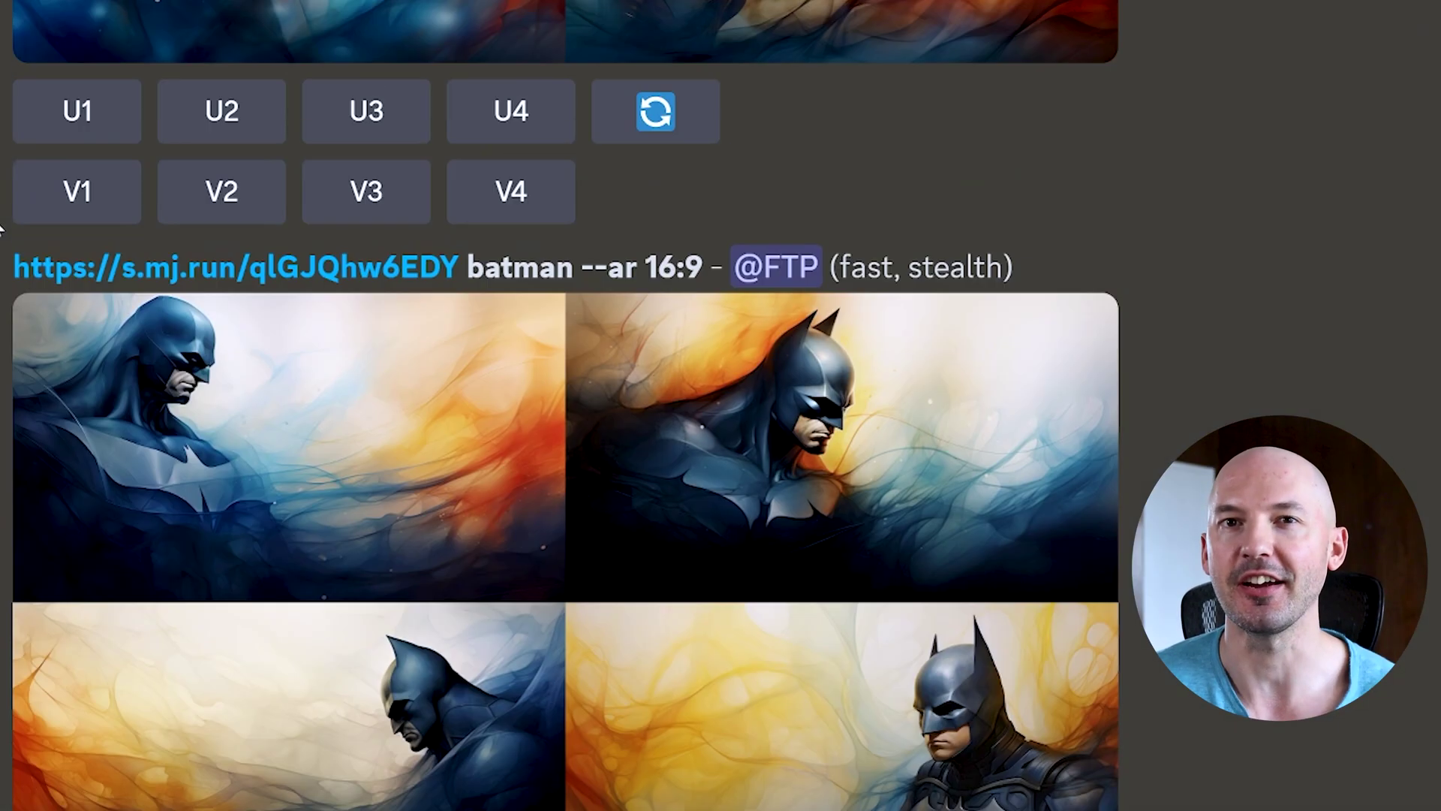
pyautogui.scroll(5, 2, 229)
pyautogui.scroll(8, 4, 228)
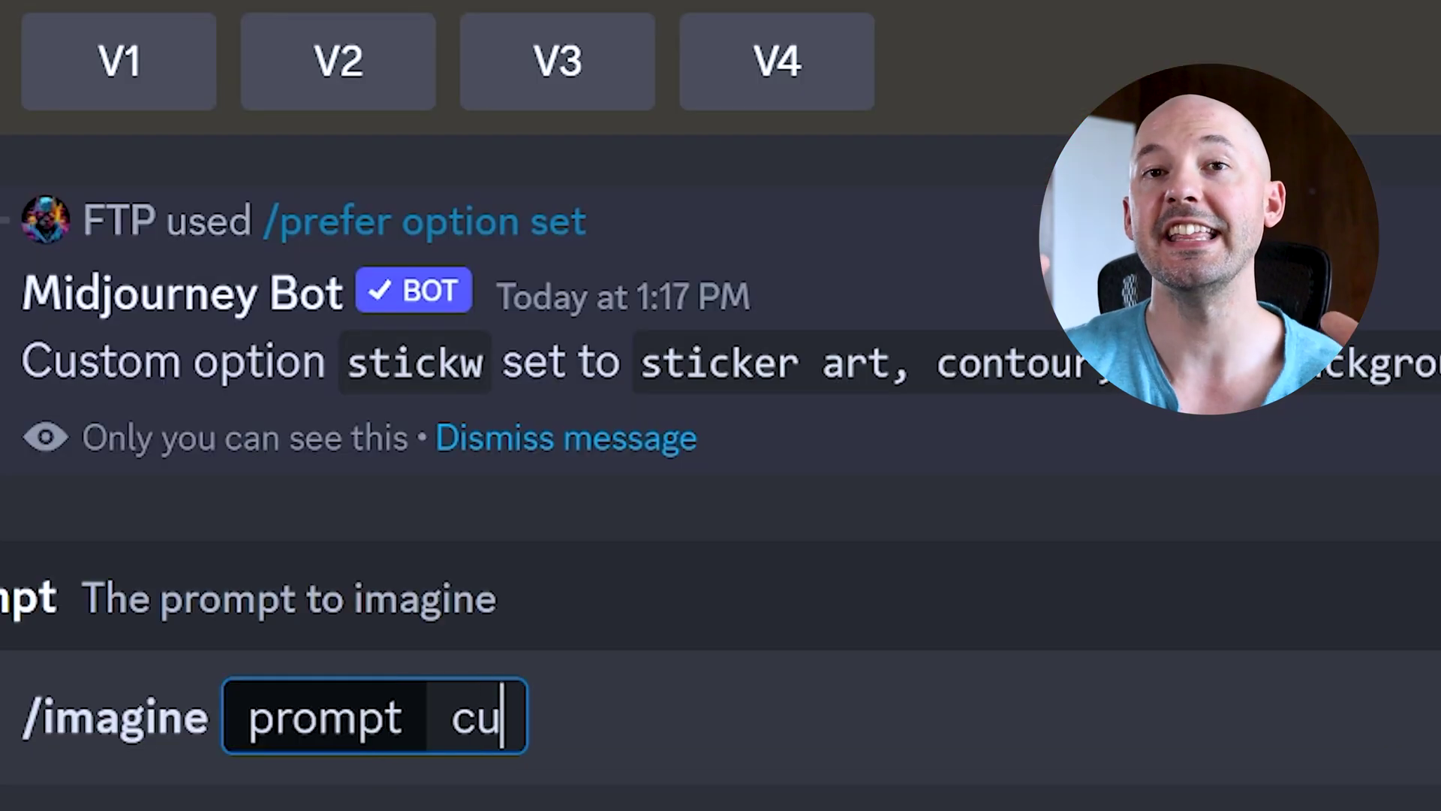
# Step: Generate 'cute dog --stickw' stickers, then begin a /prefer command to list the options
pyautogui.write('te dog --sti')
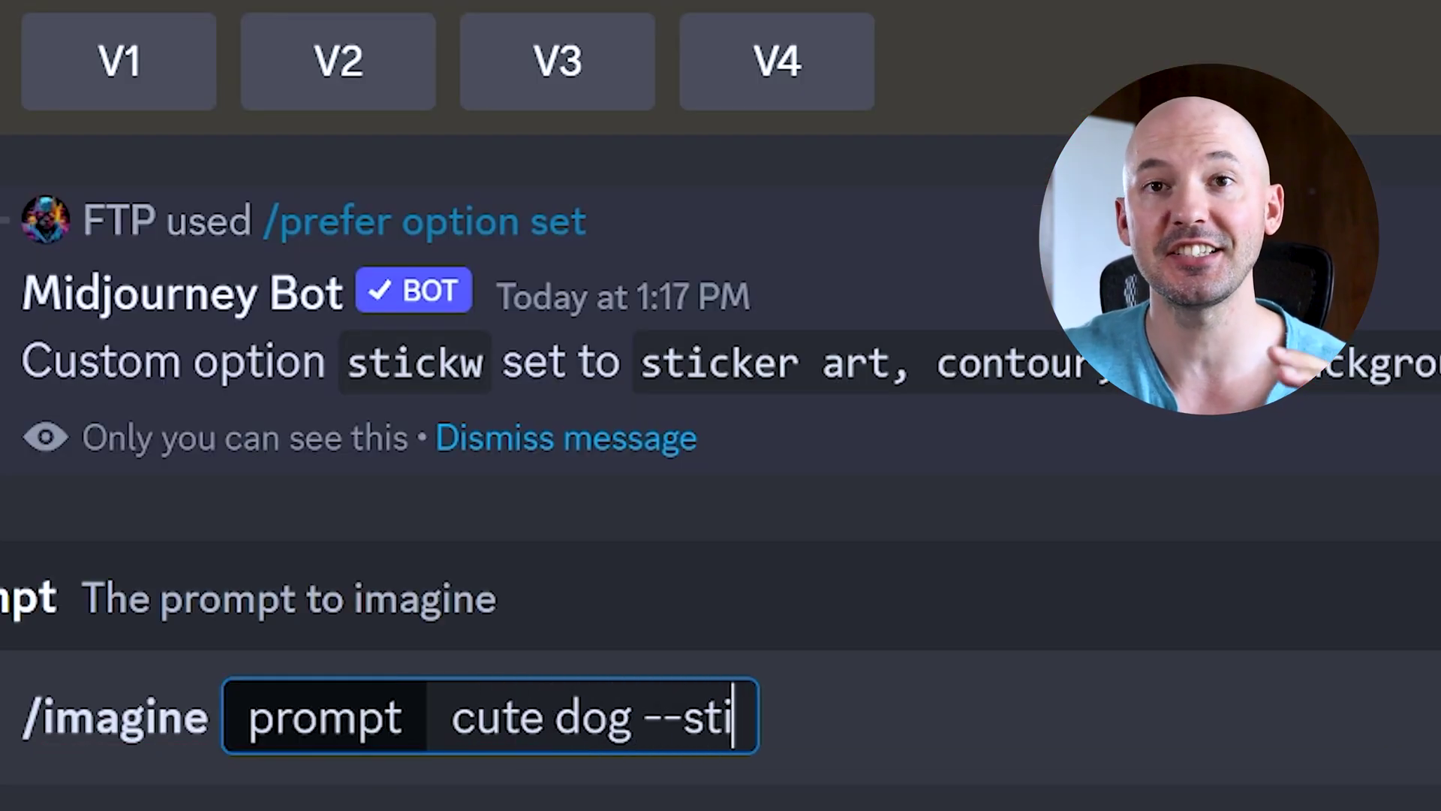
pyautogui.write('ckw')
pyautogui.press('Return')
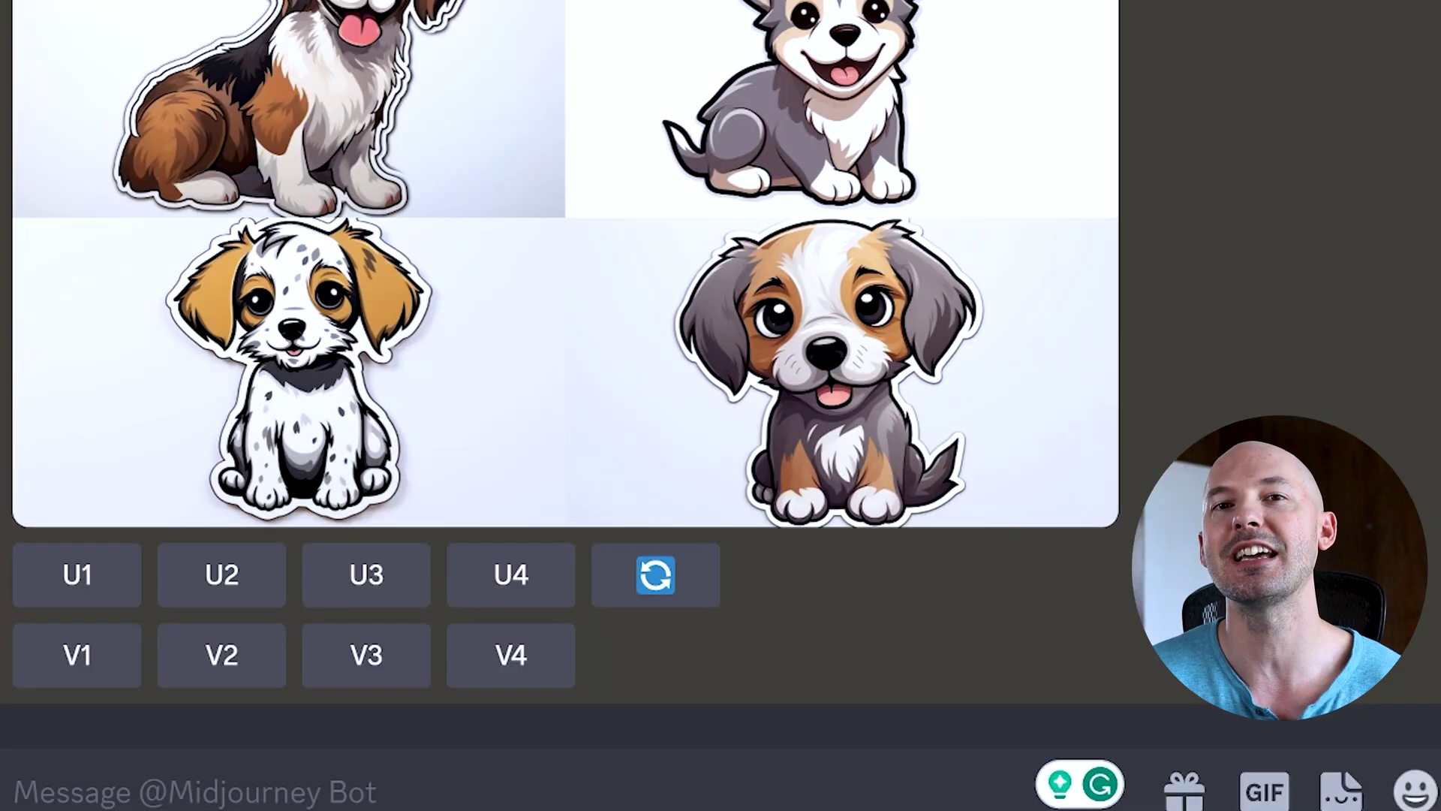
pyautogui.write('/prefer')
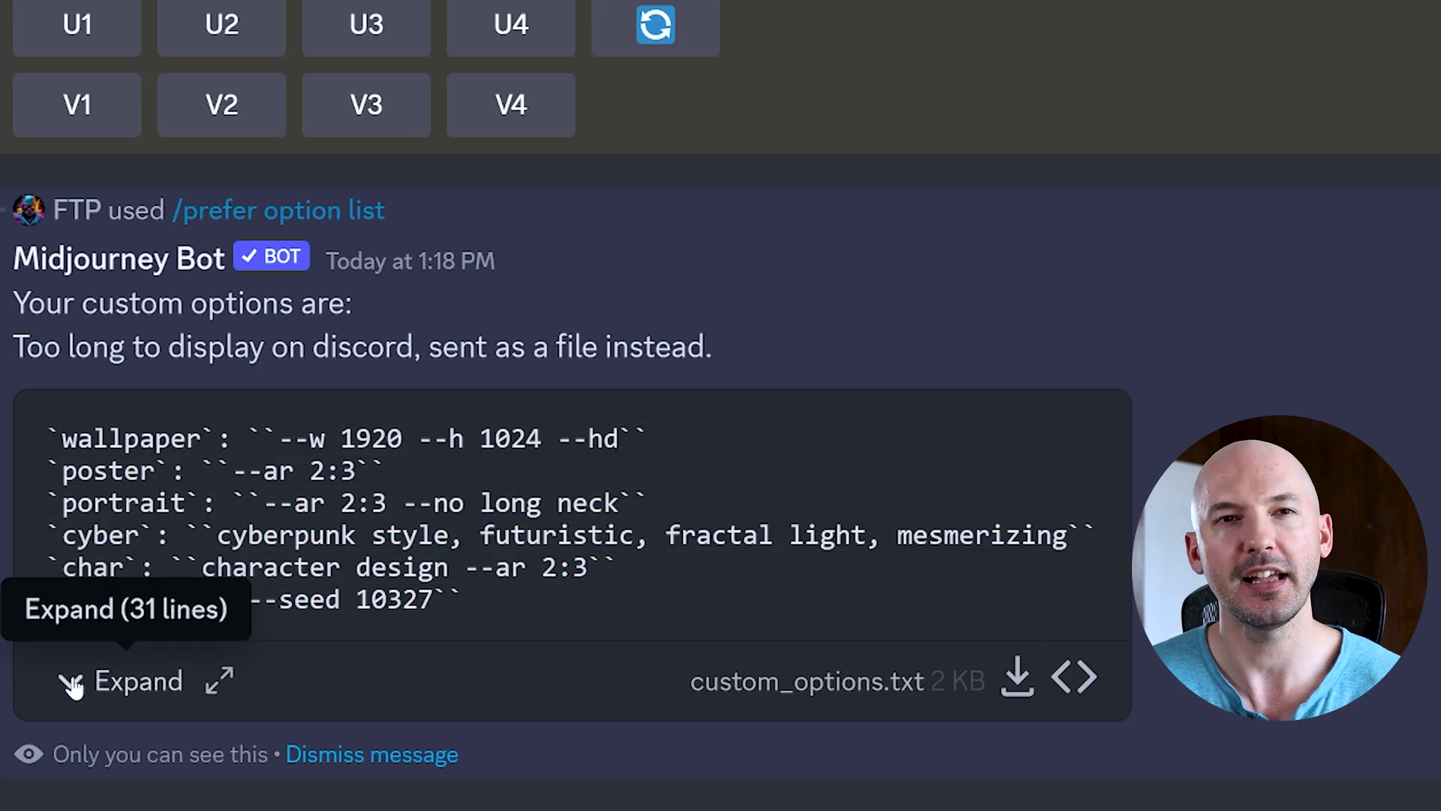
# Step: Expand the 31-line custom options list, then delete sc2 with an empty /prefer option set
pyautogui.click(73, 684)
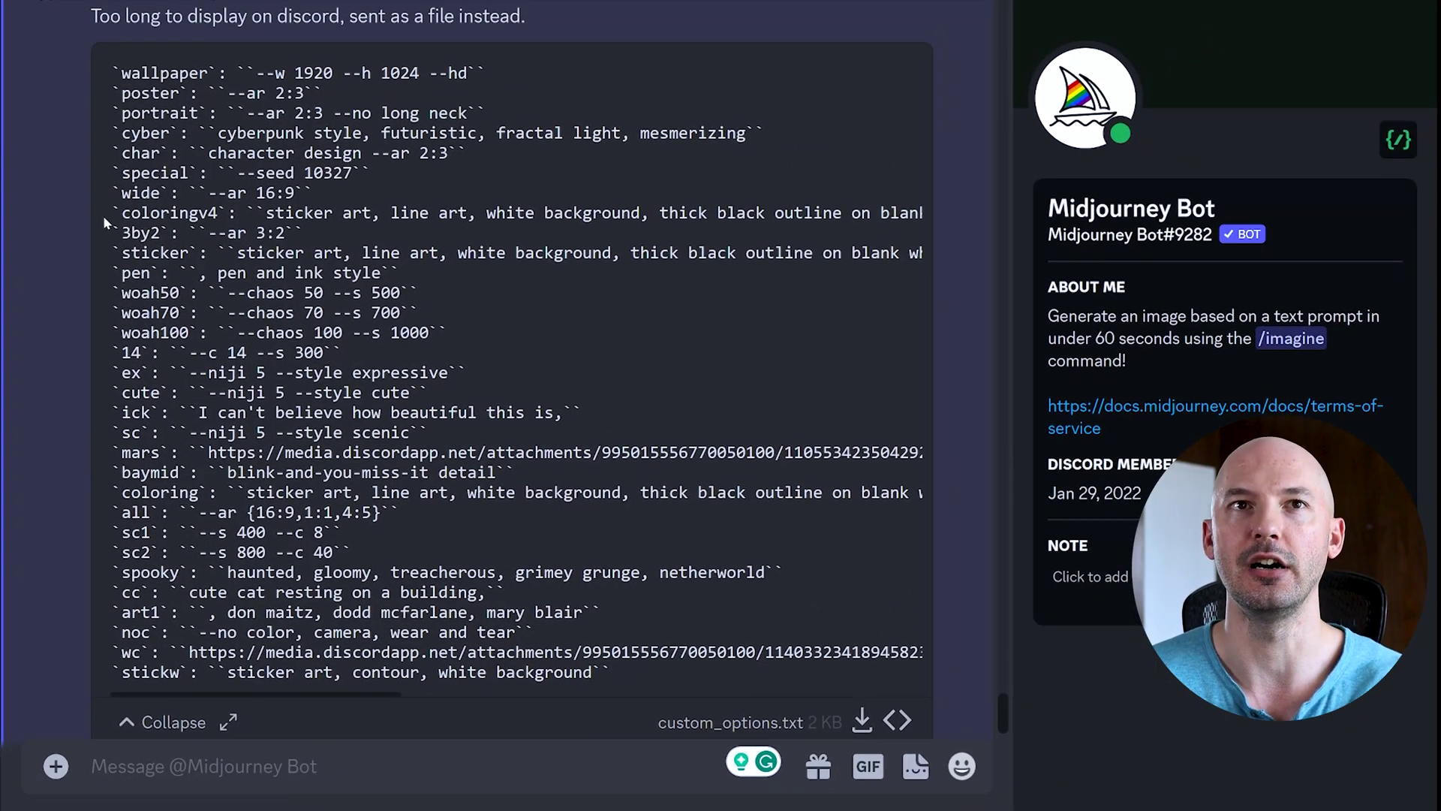
pyautogui.tripleClick(538, 509)
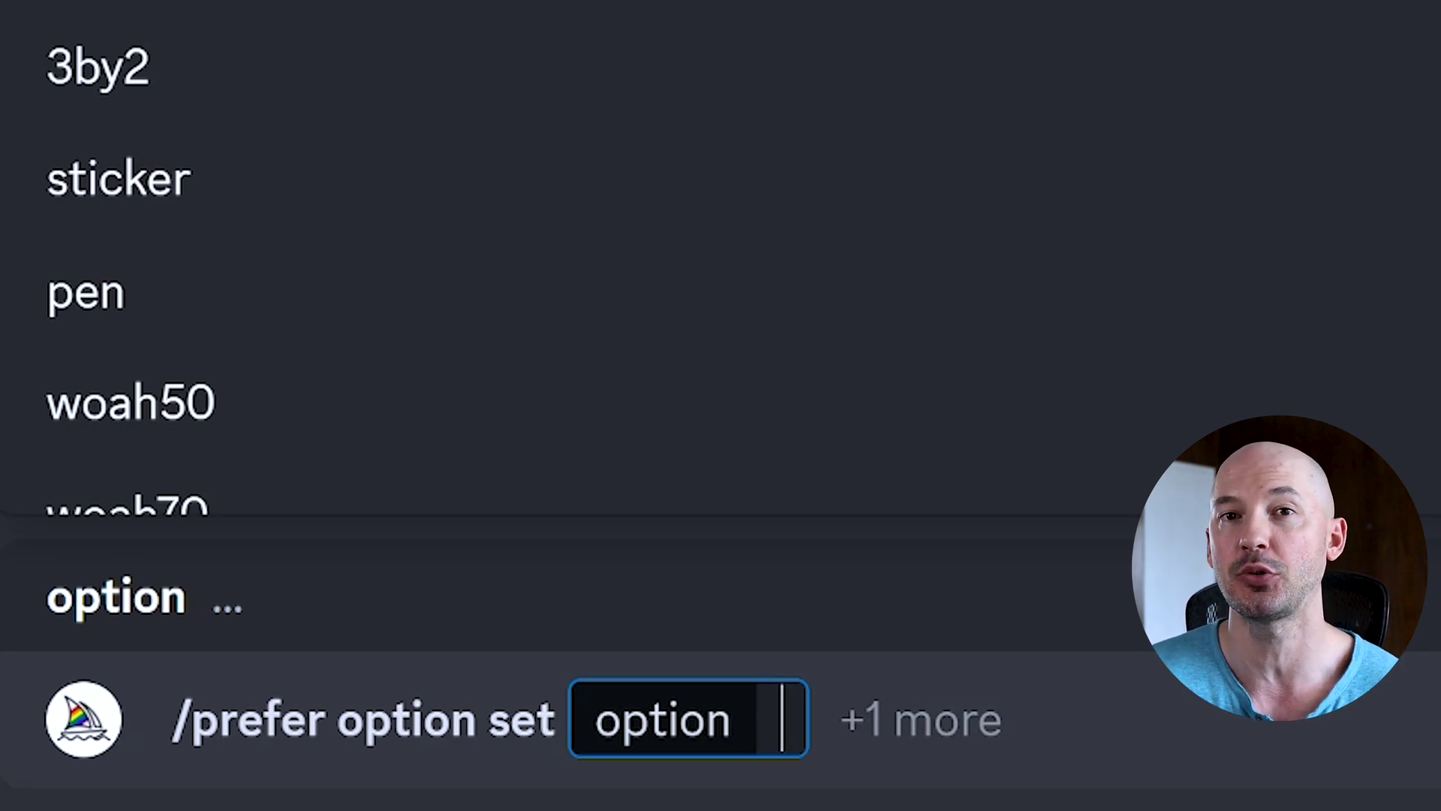
pyautogui.write('sc2')
pyautogui.press('Return')
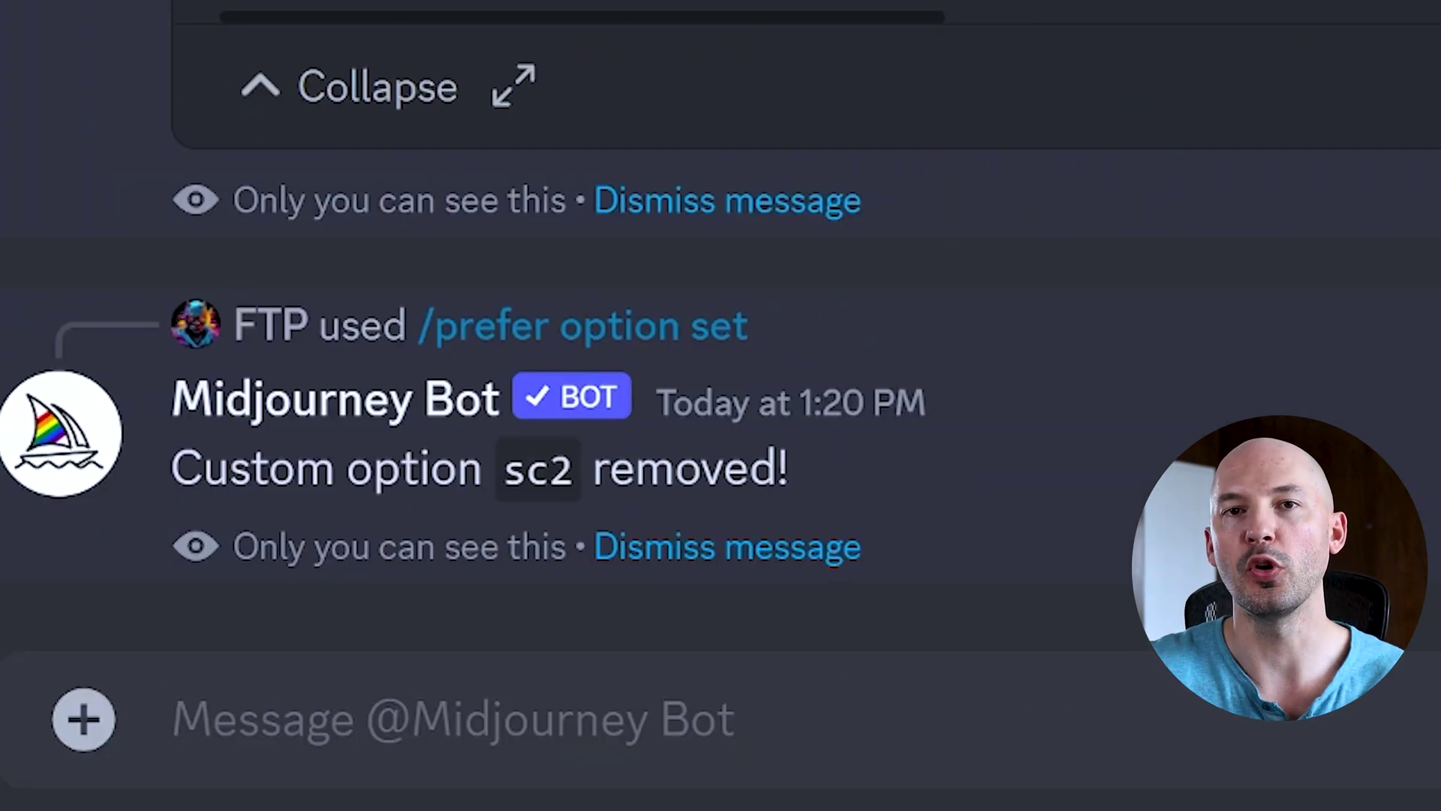